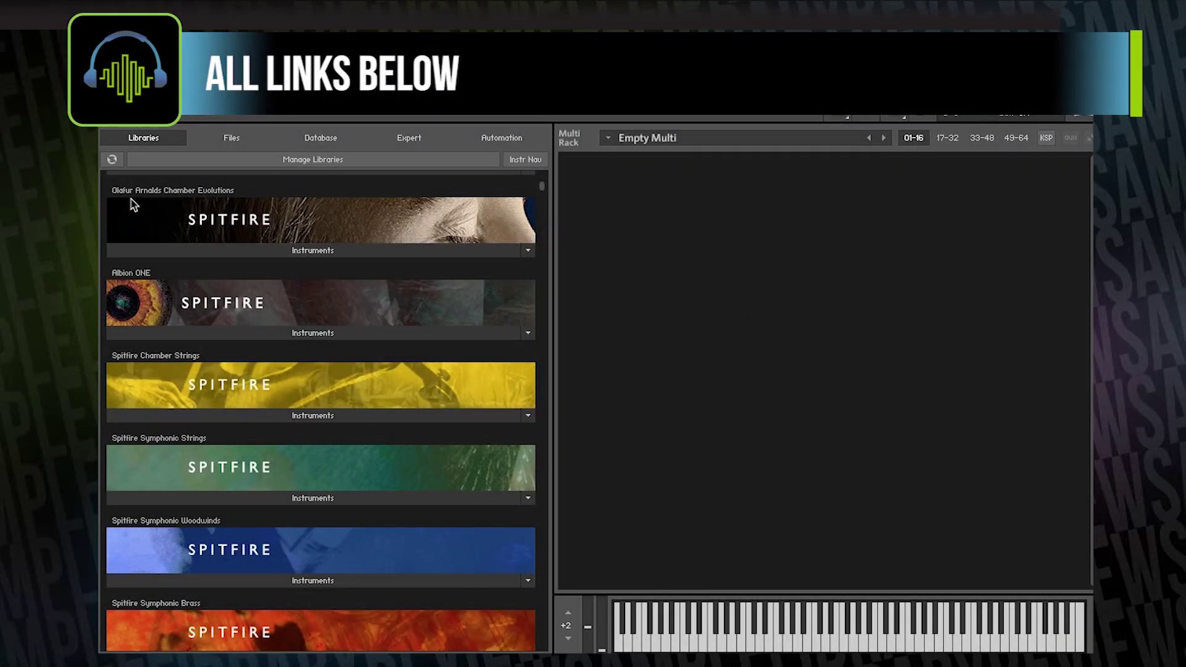
# Step: Load Chamber Grid.nki from the Olafur Arnalds Chamber Evolutions library and view the Evo grid's randomise options
pyautogui.click(206, 251)
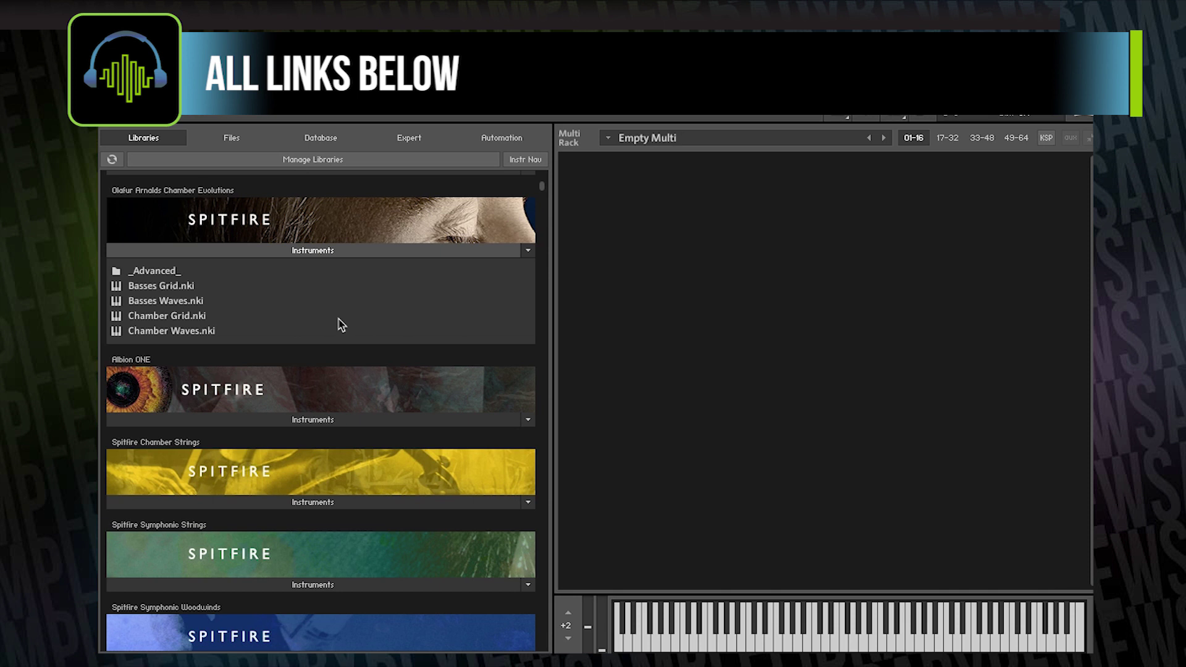
pyautogui.click(198, 288)
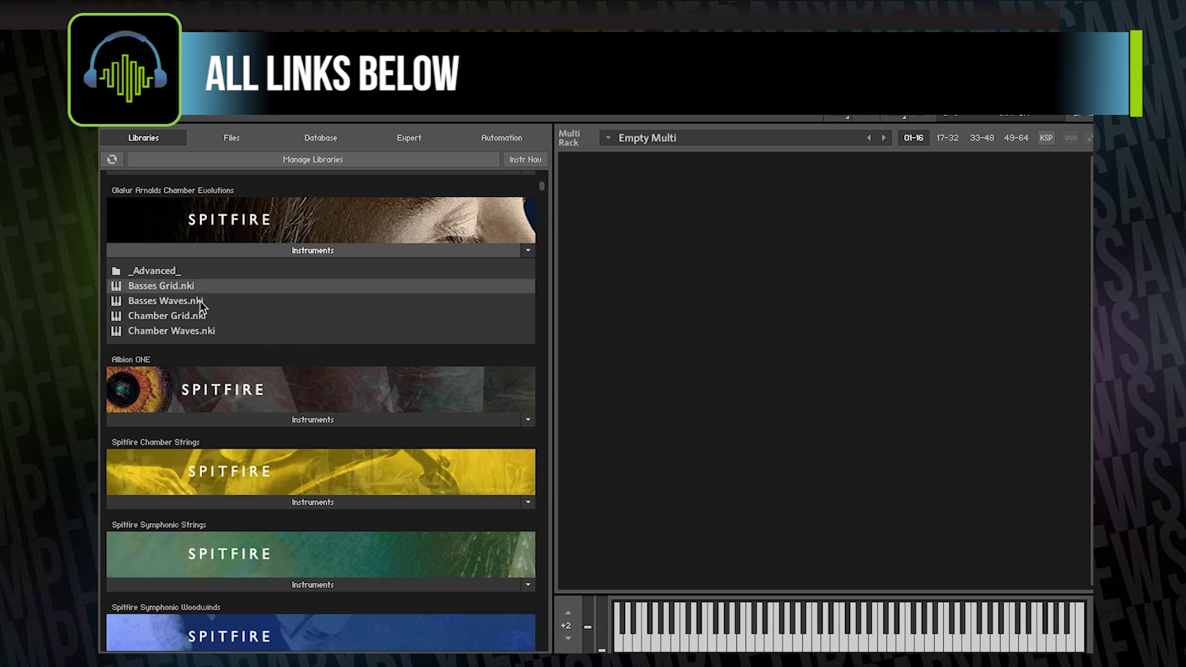
pyautogui.click(202, 302)
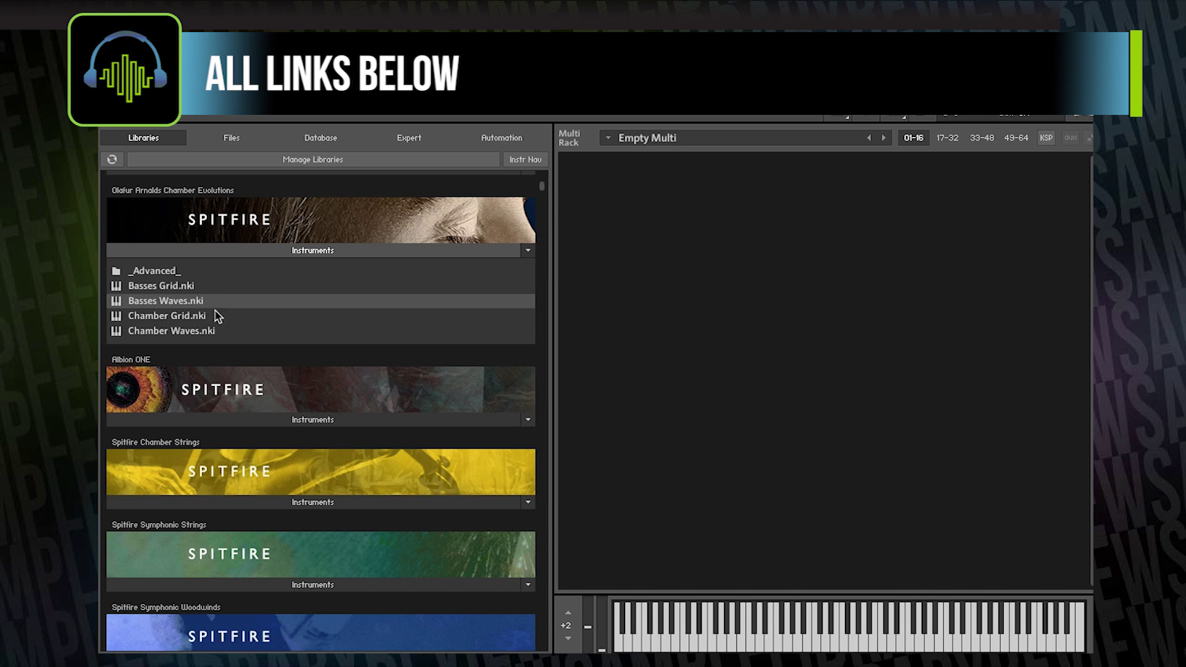
pyautogui.click(217, 316)
pyautogui.click(220, 337)
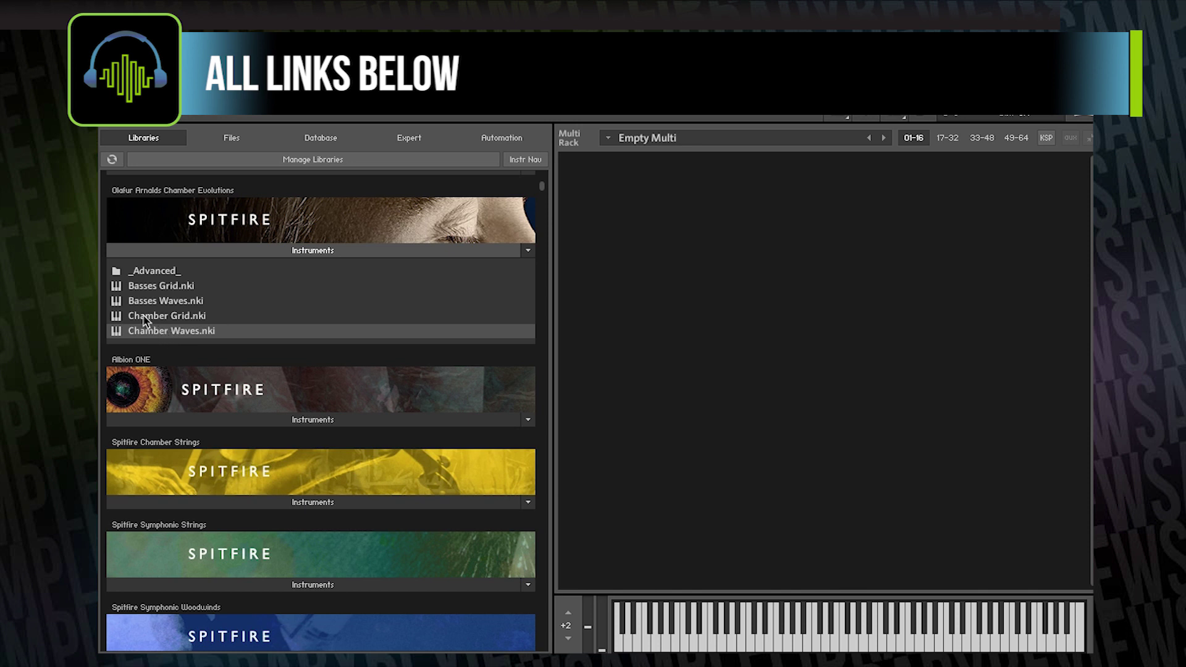
pyautogui.doubleClick(313, 320)
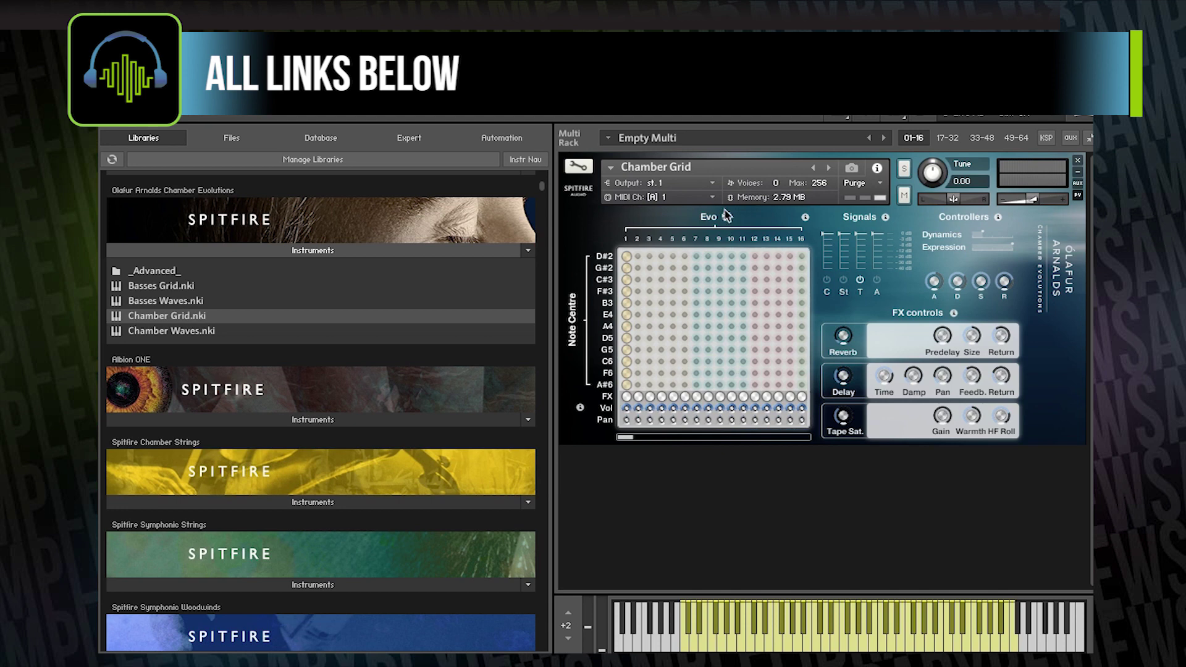
pyautogui.click(727, 216)
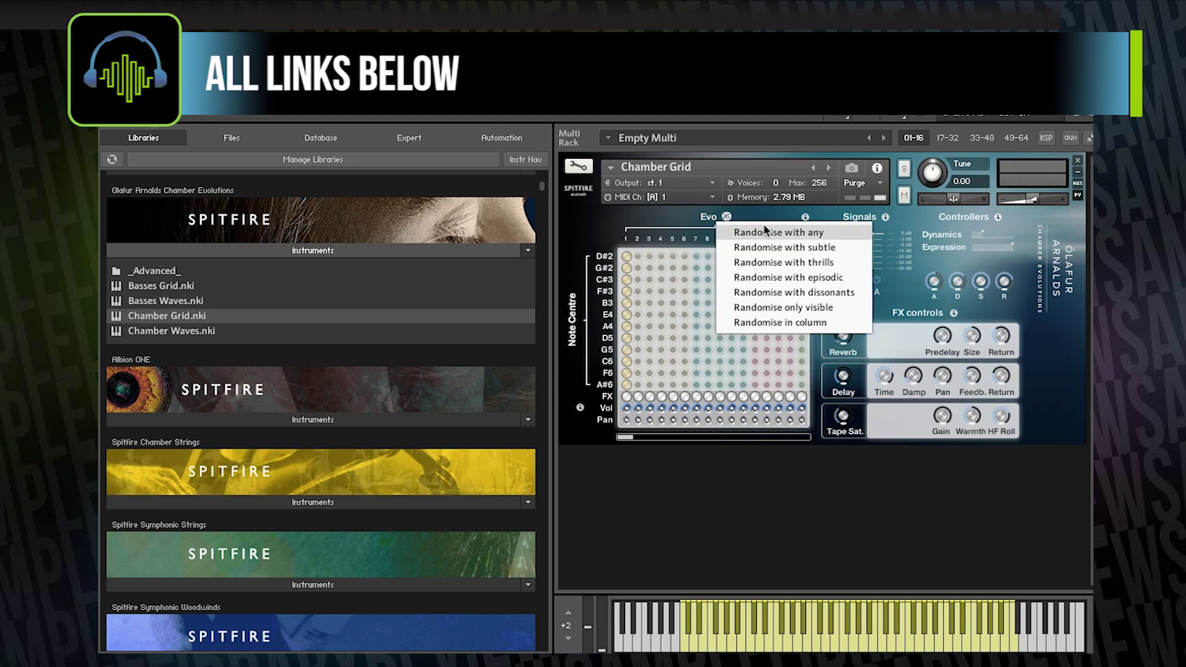
pyautogui.click(897, 256)
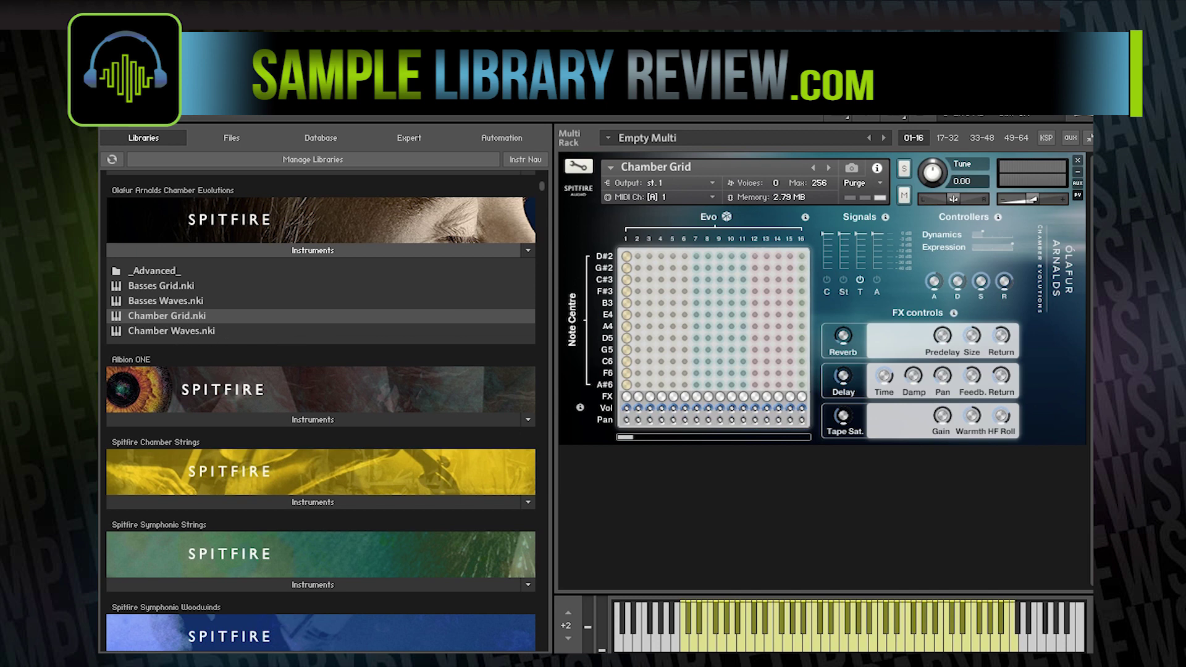
# Step: Replace the Chamber Grid instrument with Chamber Waves.nki and set the on-screen keyboard's octave shift to +1
pyautogui.click(1078, 160)
pyautogui.moveTo(164, 331); pyautogui.dragTo(715, 286)
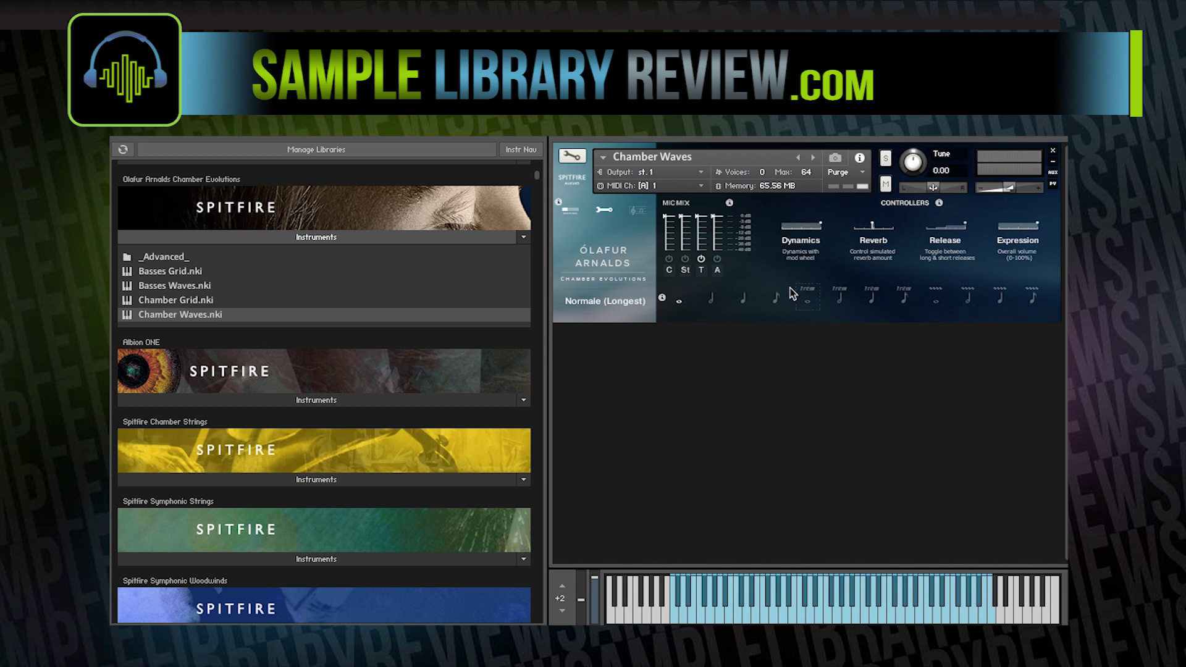
pyautogui.click(562, 611)
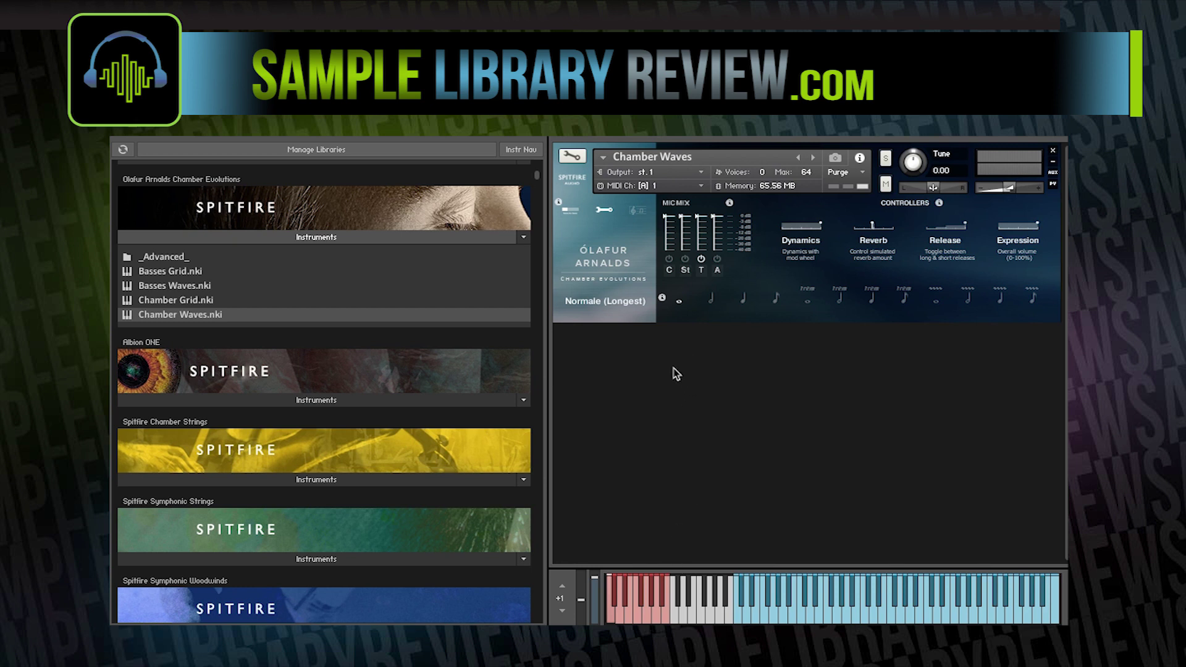
# Step: Open the advanced view of Chamber Waves, shift the keyswitch range down slightly, and return to the simple view
pyautogui.click(607, 211)
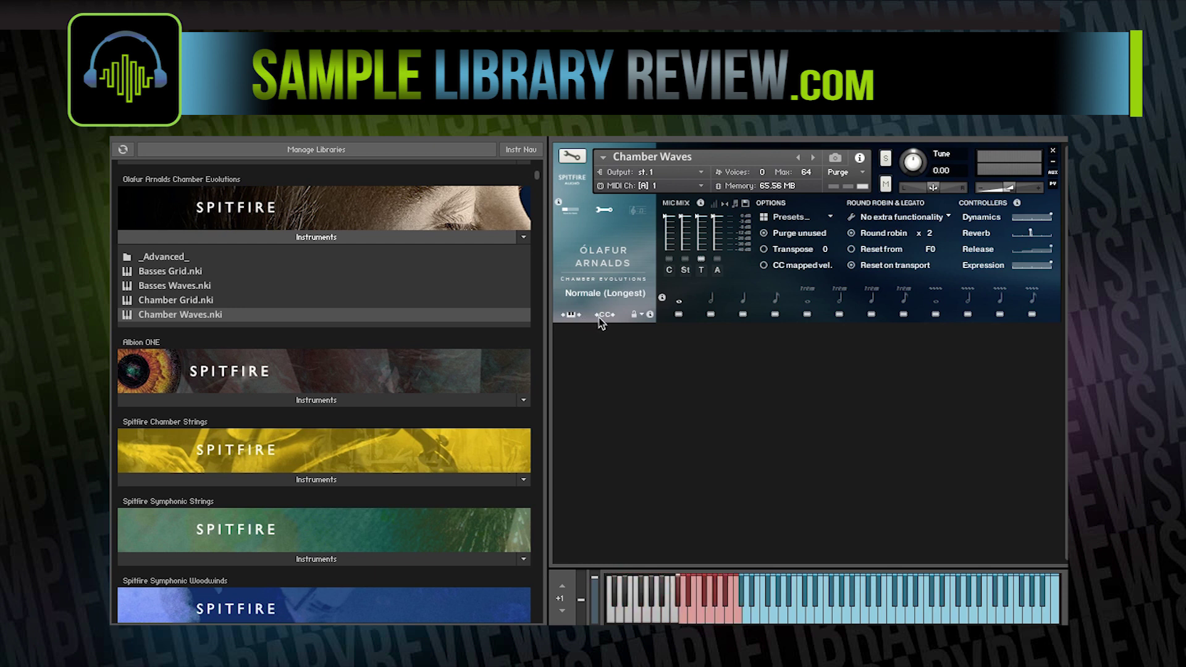
pyautogui.click(568, 212)
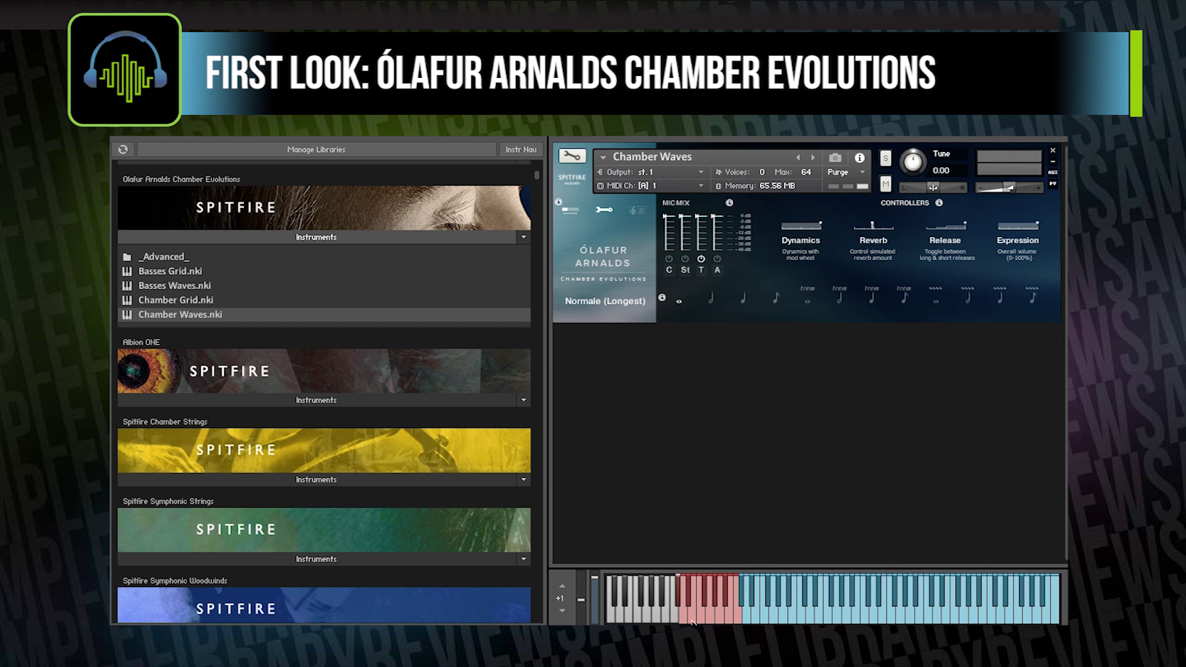
pyautogui.click(604, 210)
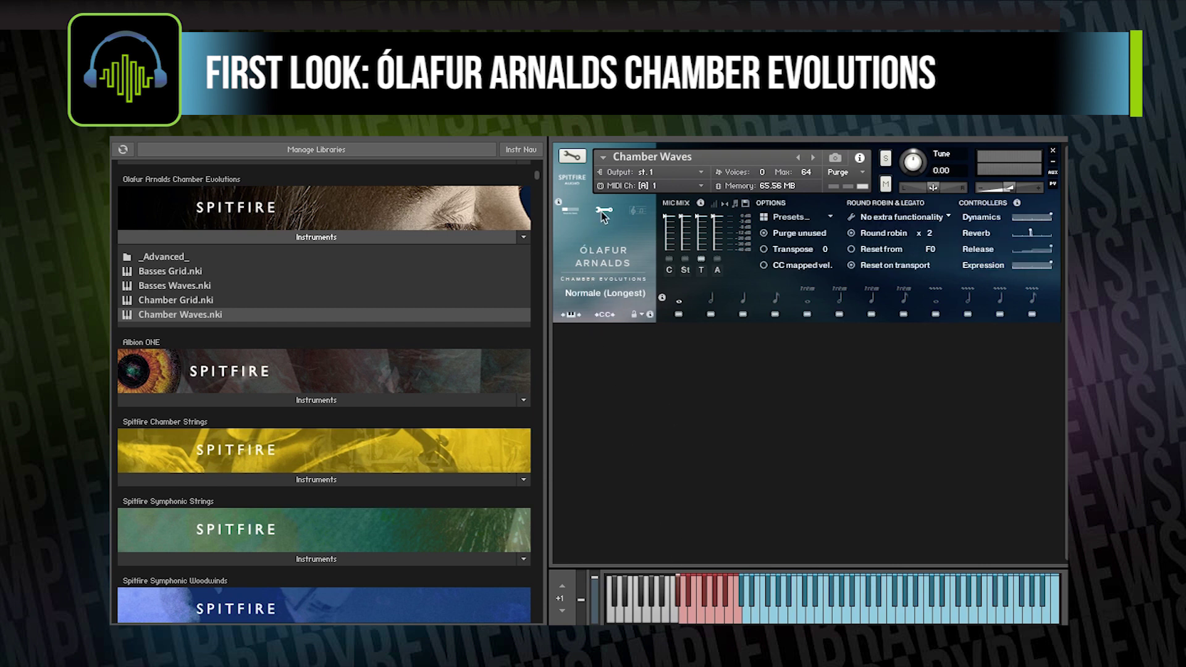
pyautogui.click(572, 317)
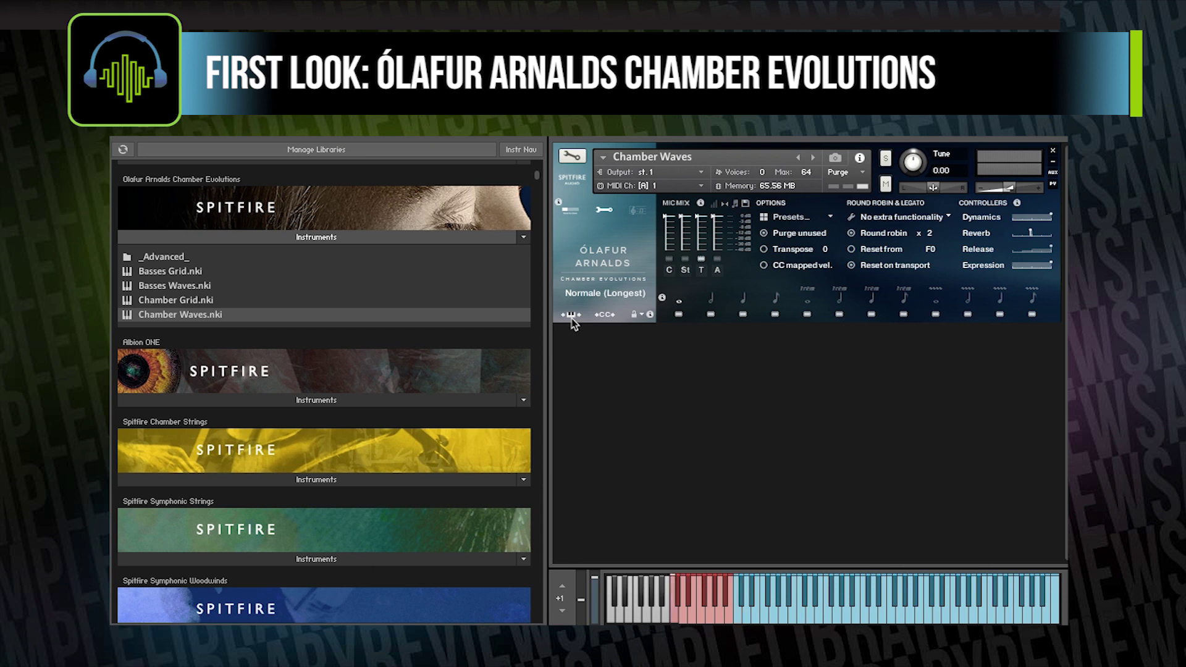
pyautogui.click(580, 212)
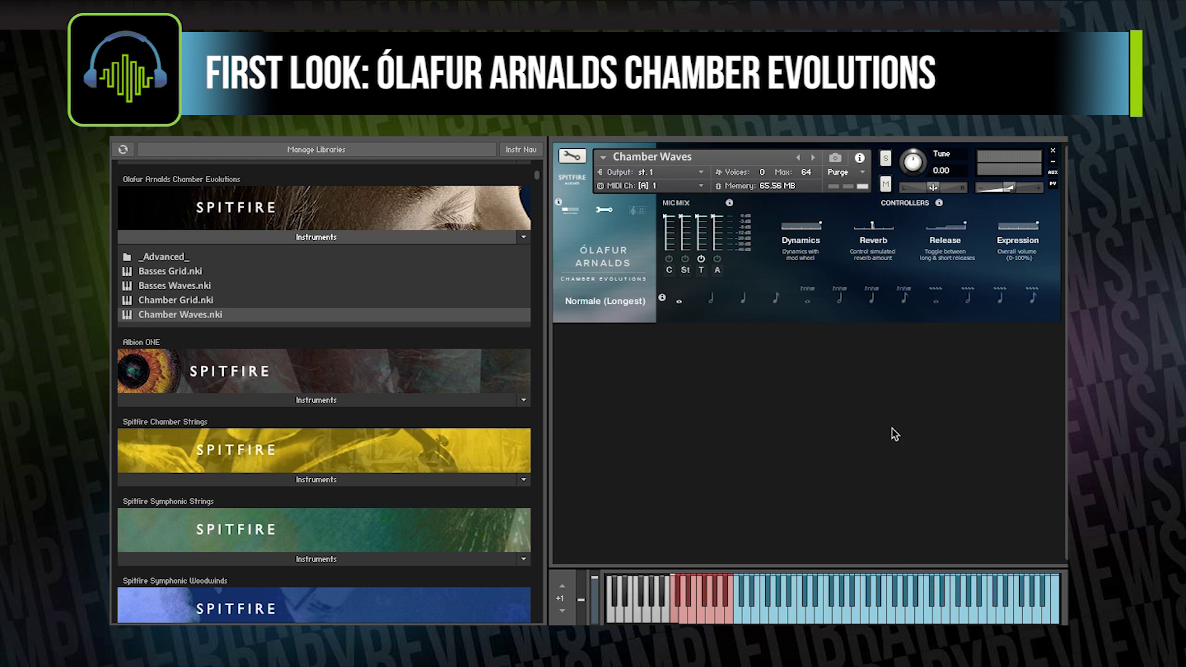
# Step: Audition the Normale articulations from Longest through Shortest, ending with the first tremolo articulation, Trem (Longest)
pyautogui.click(712, 303)
pyautogui.click(678, 303)
pyautogui.click(712, 303)
pyautogui.click(744, 302)
pyautogui.click(712, 303)
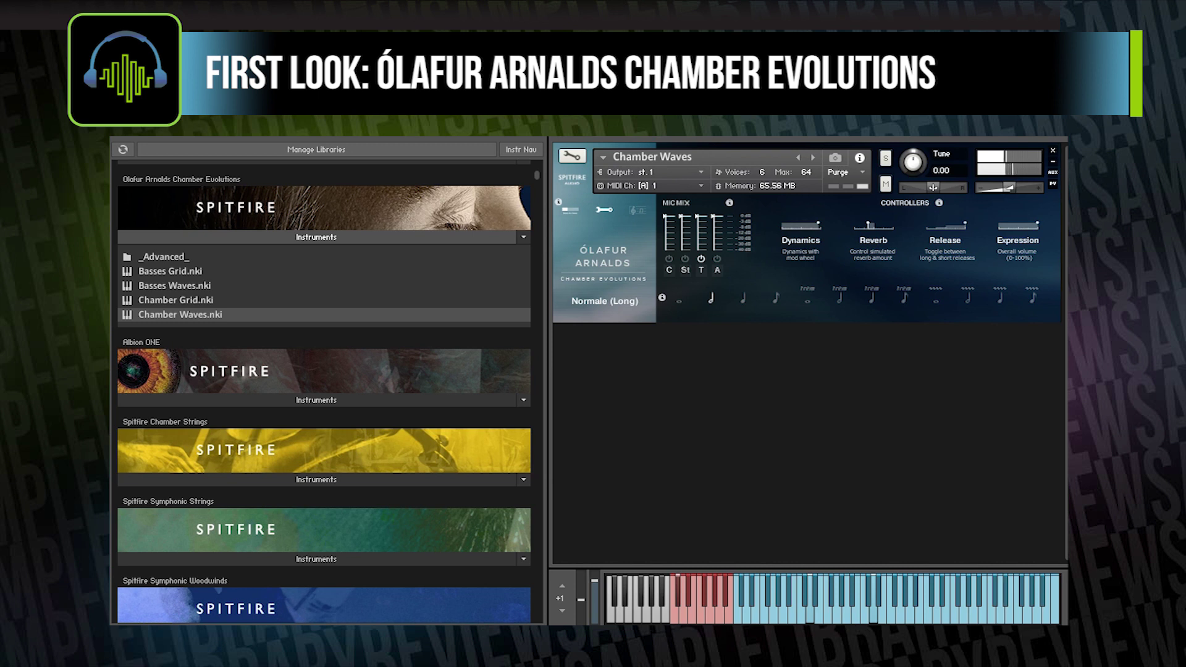
pyautogui.click(743, 300)
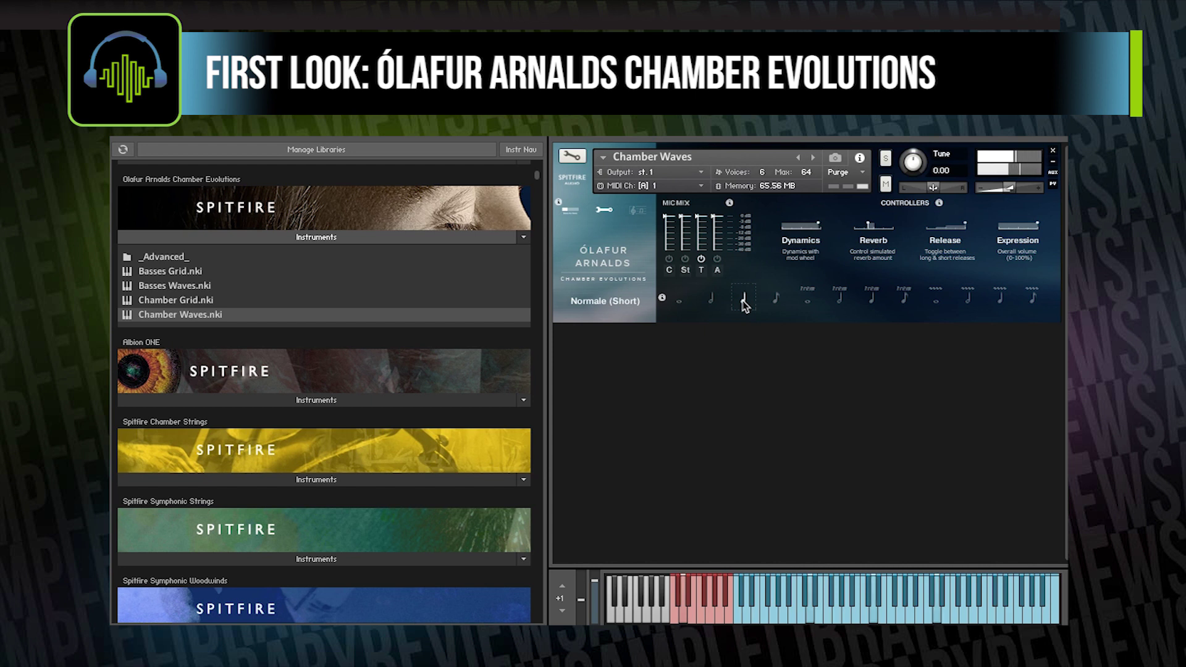
pyautogui.click(777, 299)
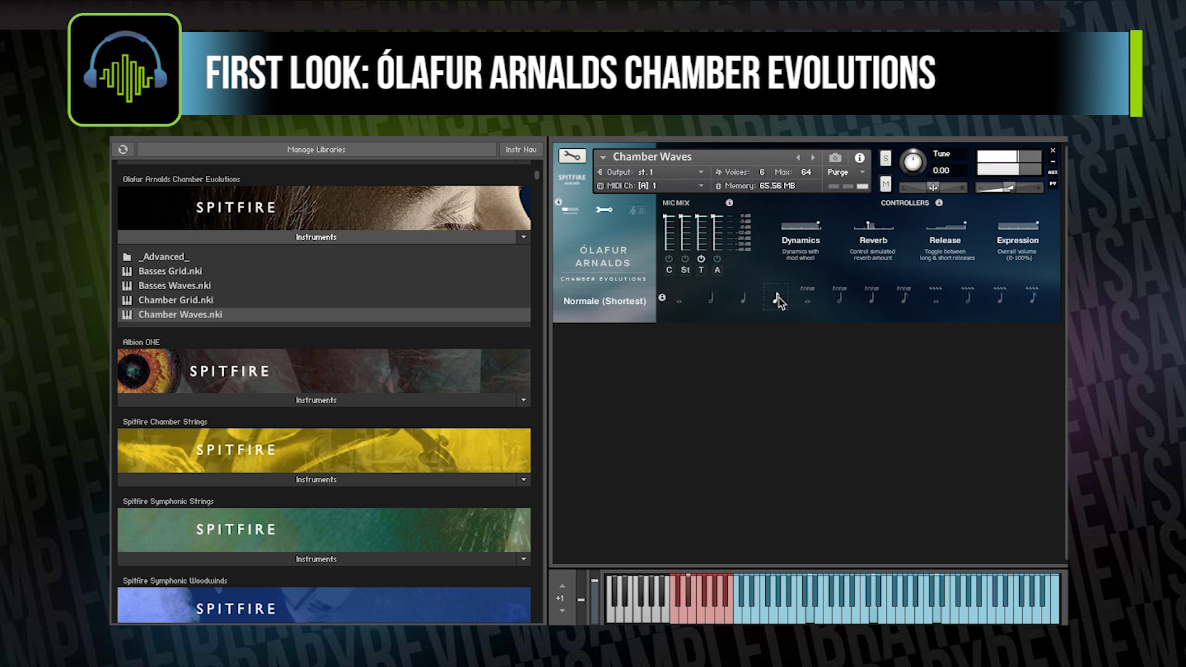
pyautogui.click(808, 300)
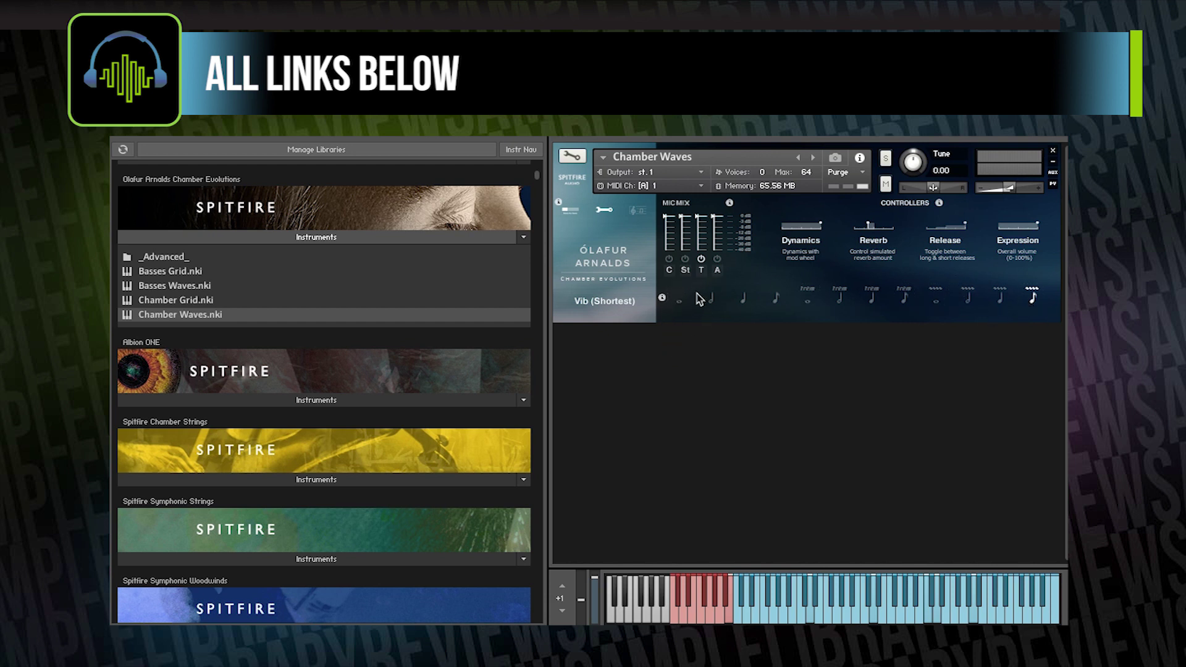
# Step: Switch the mic mix from the T signal to the C signal and select the Trem (Longest) articulation
pyautogui.click(701, 270)
pyautogui.click(700, 259)
pyautogui.click(669, 259)
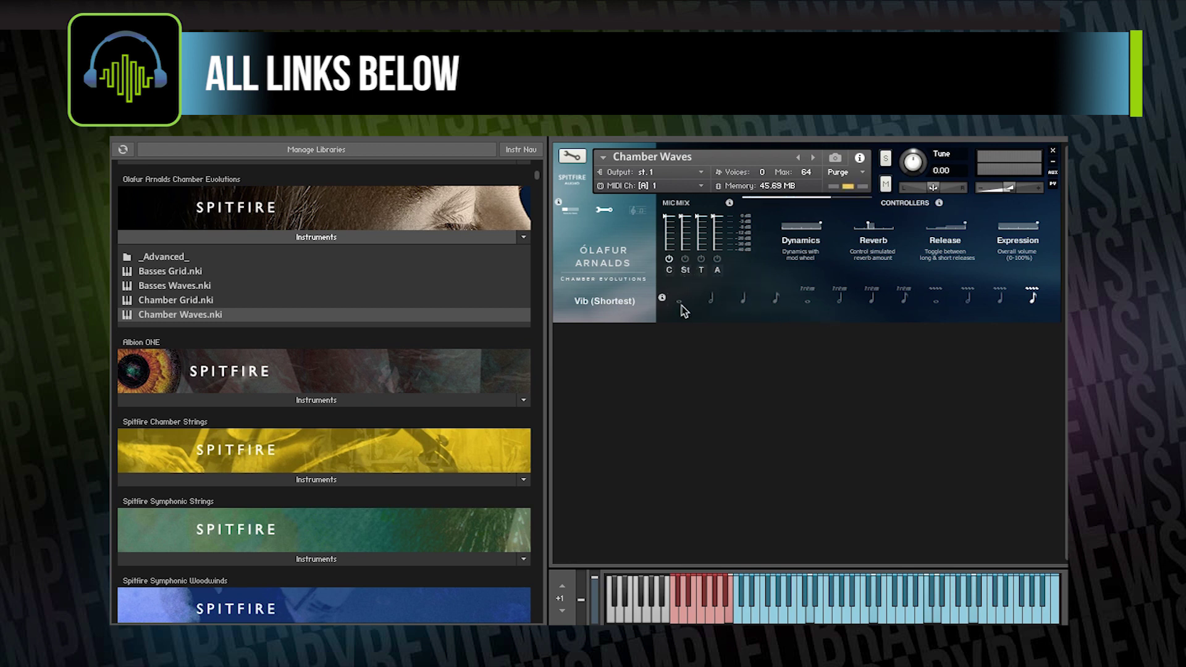
pyautogui.click(809, 299)
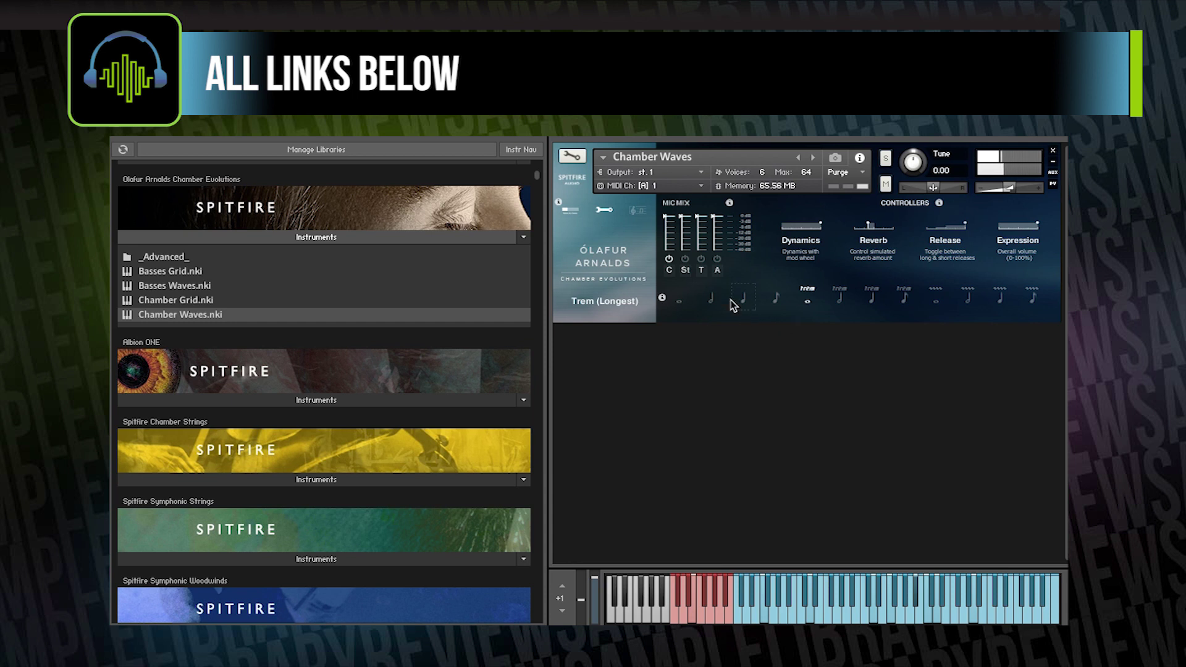
# Step: Compare the mic signals by adding St, disabling C, and switching the mic mix back to T
pyautogui.click(685, 270)
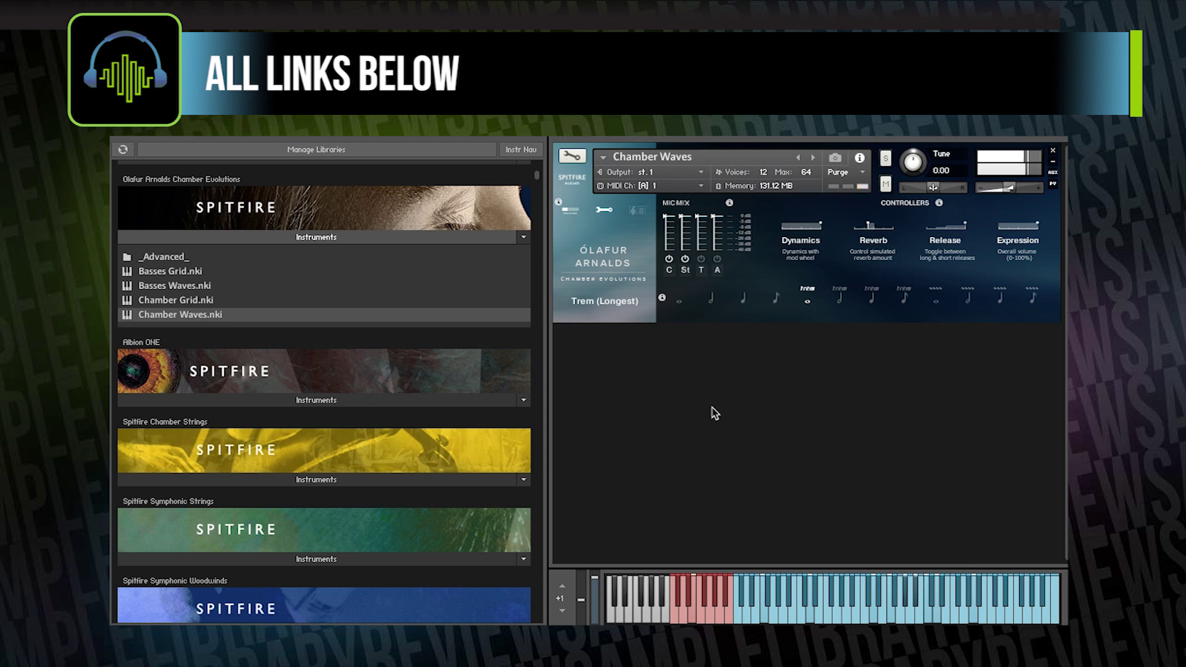
pyautogui.click(669, 258)
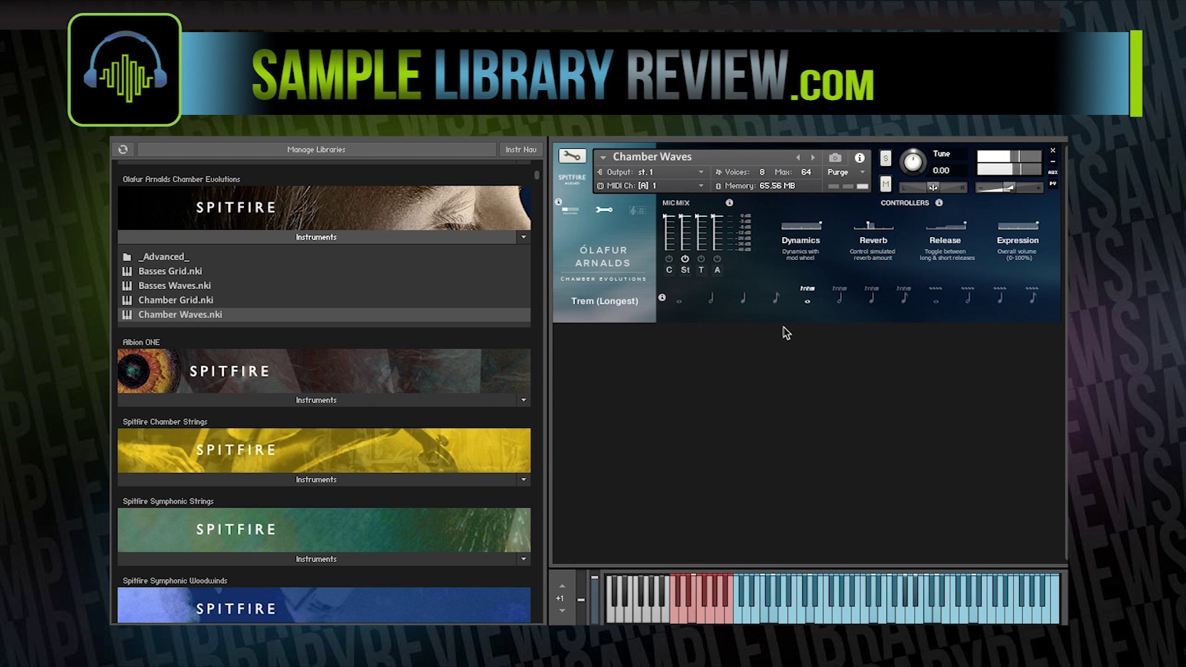
pyautogui.click(702, 260)
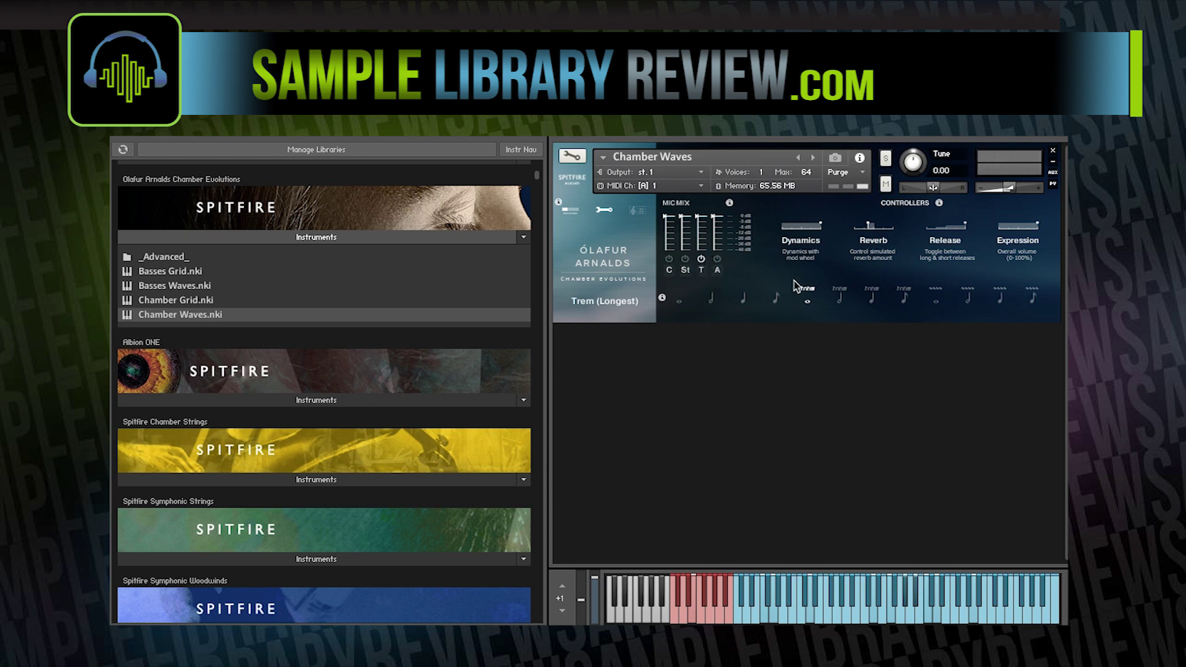
pyautogui.click(302, 479)
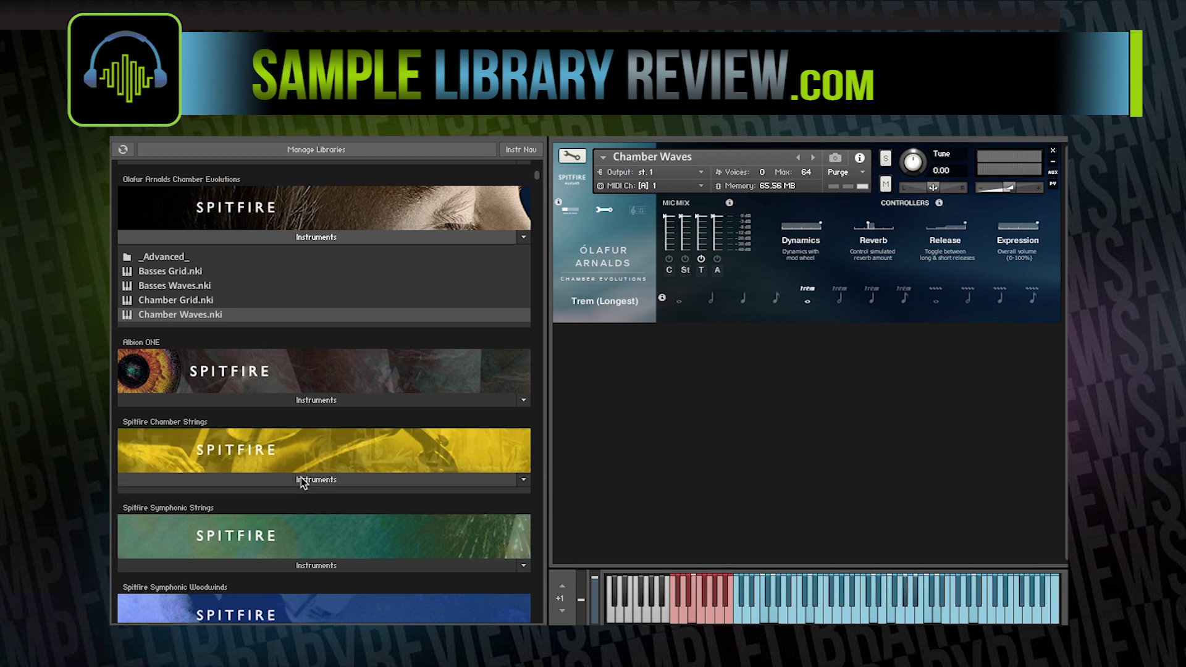
pyautogui.click(309, 446)
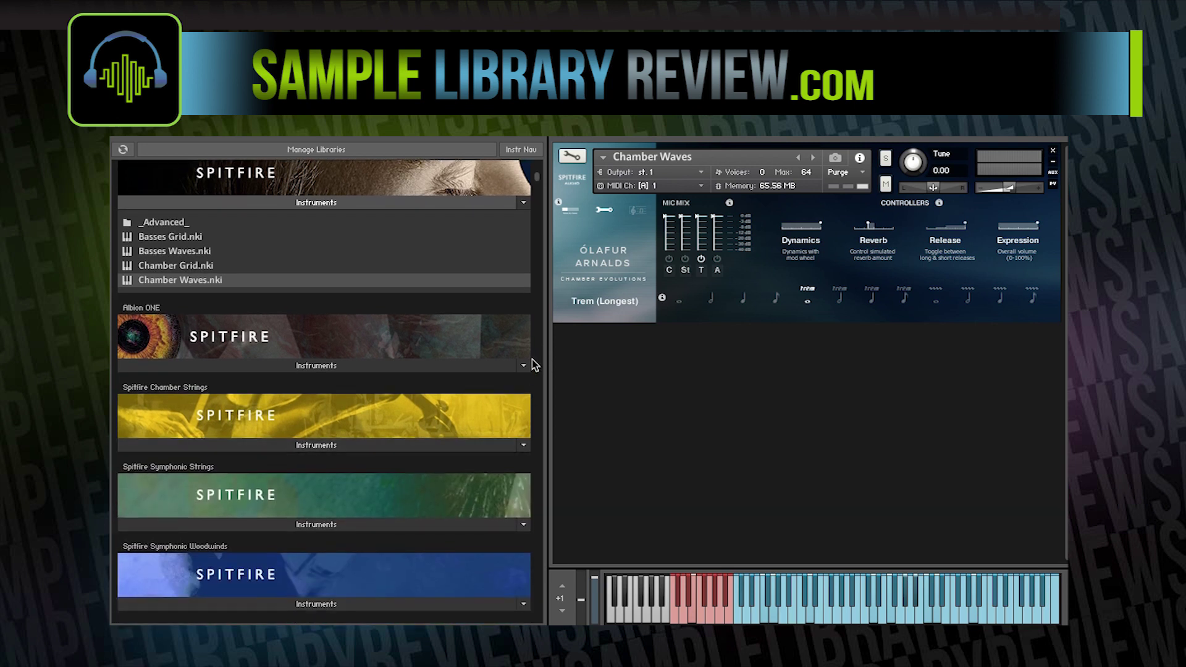
pyautogui.scroll(1, 432, 369)
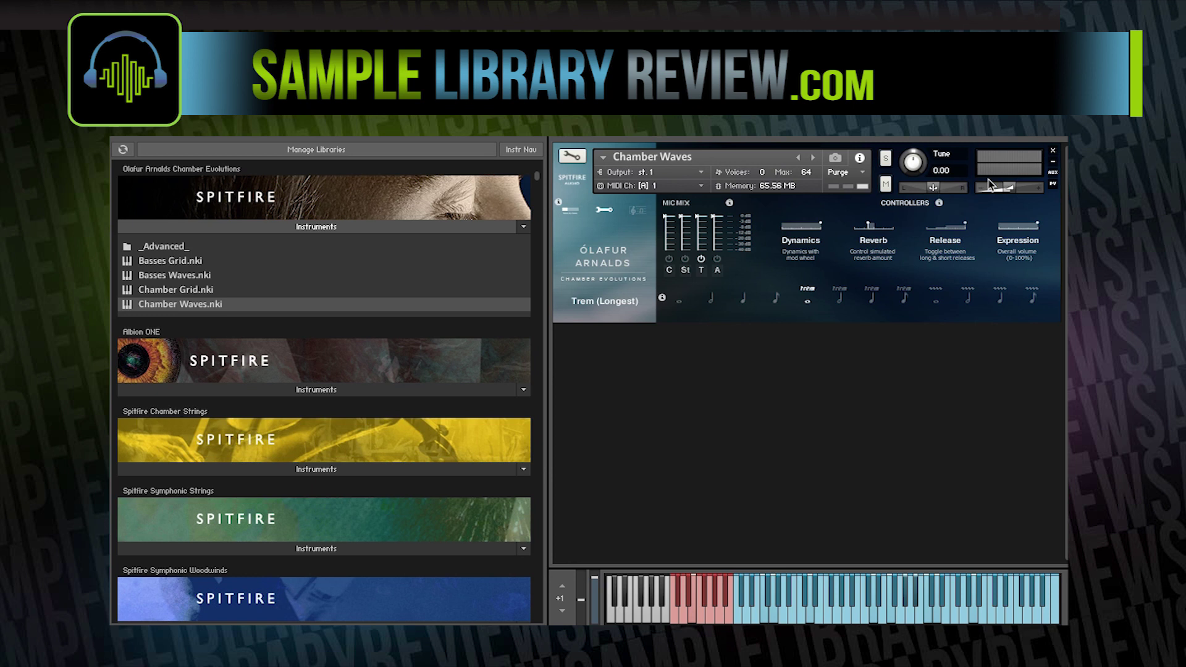
# Step: Close the Chamber Waves instrument without saving its changes and load Chamber Grid.nki in its place
pyautogui.click(1054, 151)
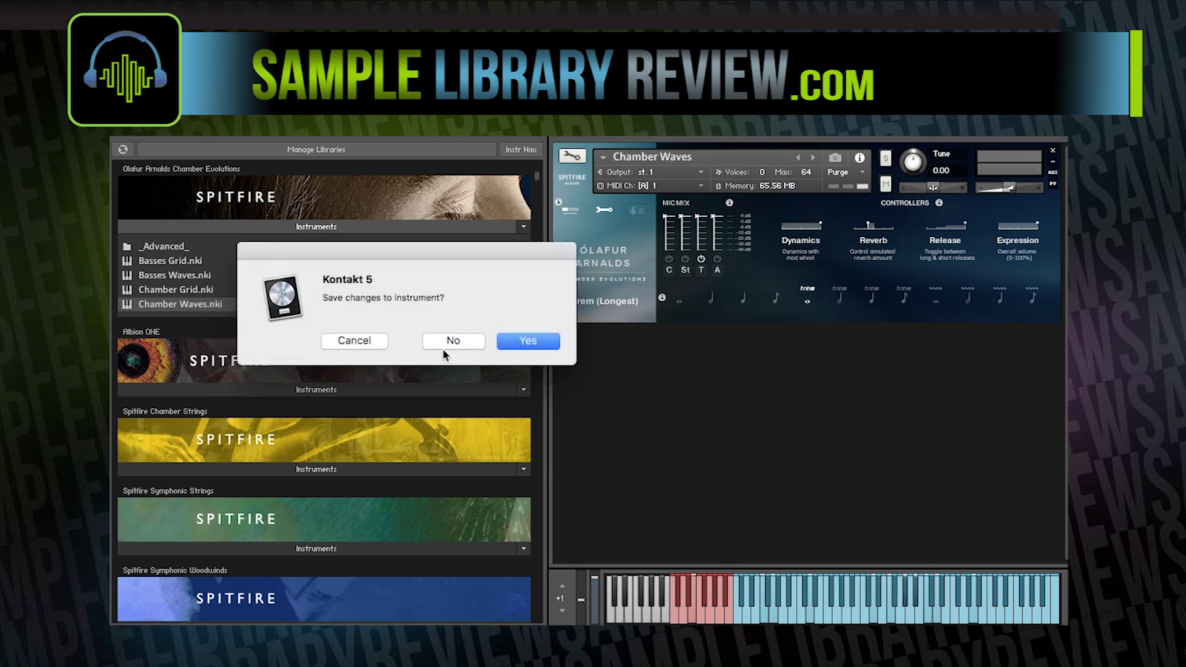
pyautogui.click(449, 341)
pyautogui.moveTo(176, 292); pyautogui.dragTo(784, 291)
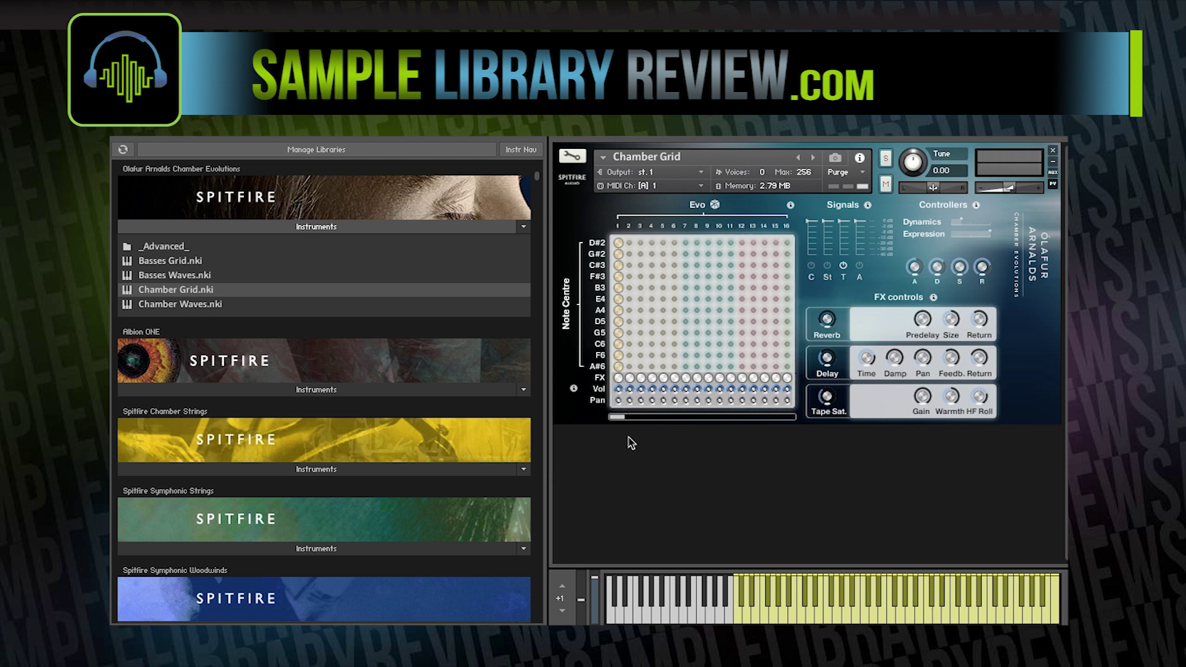
# Step: Try assigning the D#2 row of the Evo grid to columns 3, 10, 15 and 17 in turn
pyautogui.moveTo(617, 246); pyautogui.dragTo(617, 312)
pyautogui.click(618, 243)
pyautogui.click(651, 242)
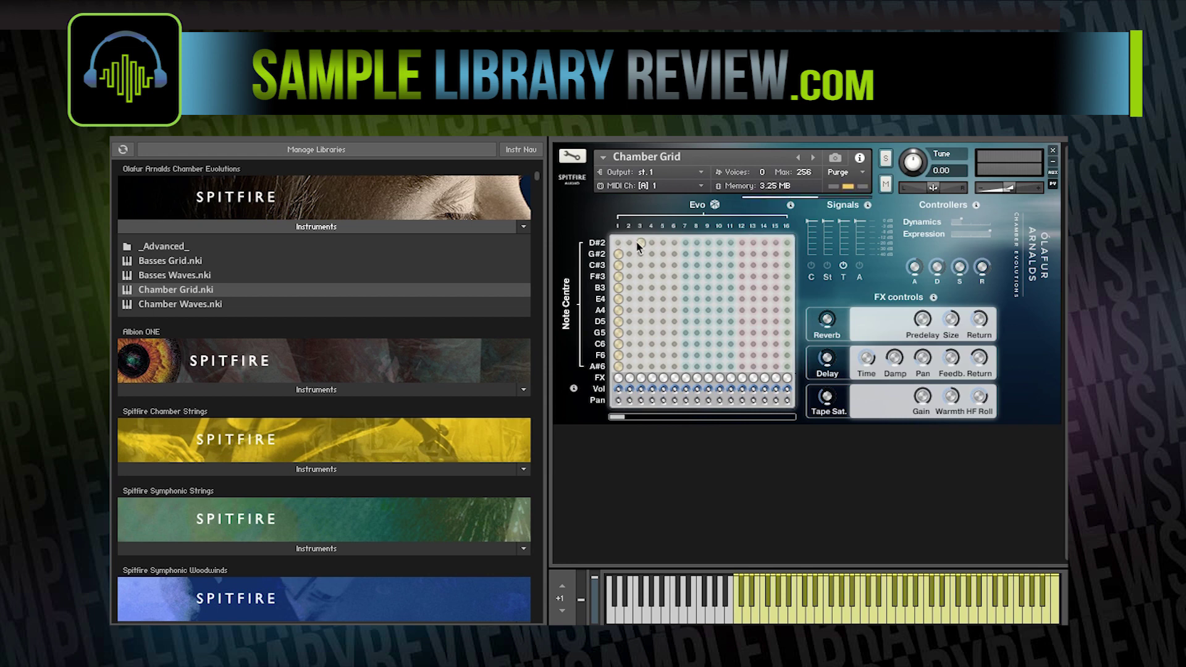
pyautogui.click(720, 243)
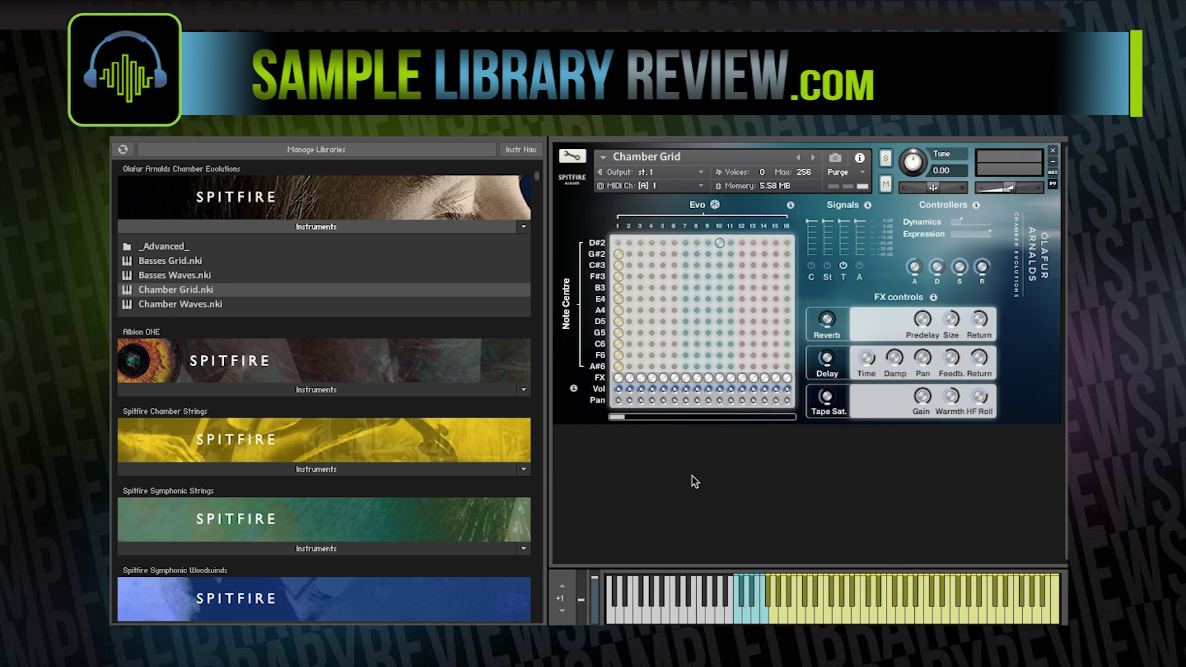
pyautogui.moveTo(620, 421); pyautogui.dragTo(651, 420)
pyautogui.click(762, 243)
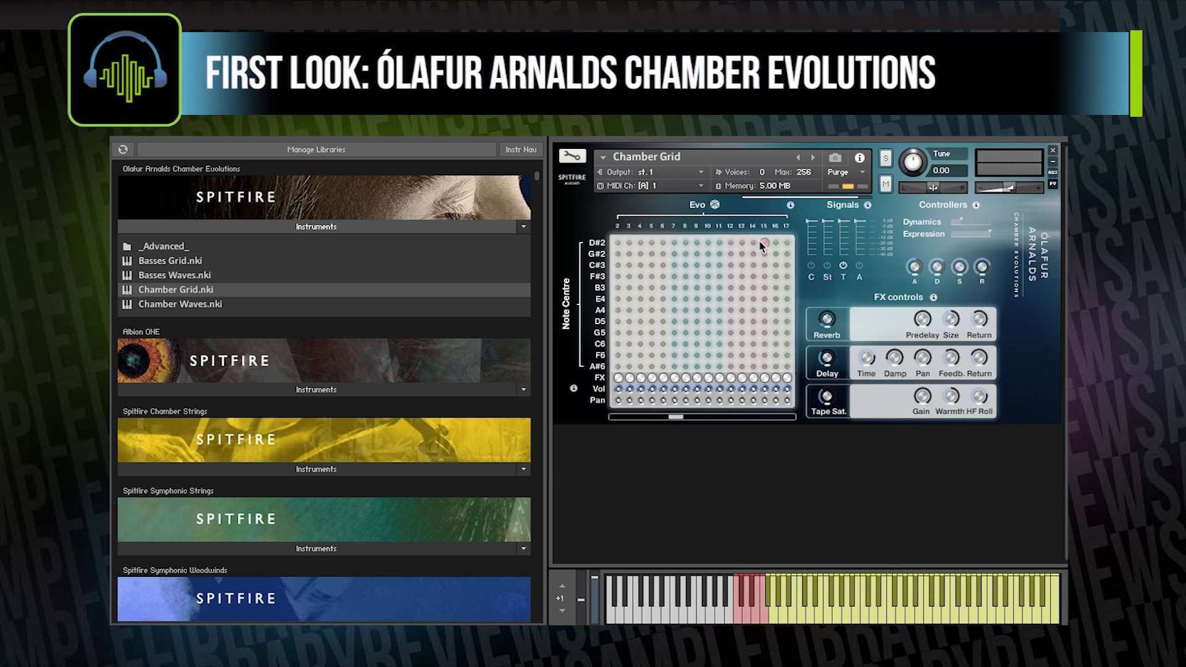
pyautogui.click(787, 243)
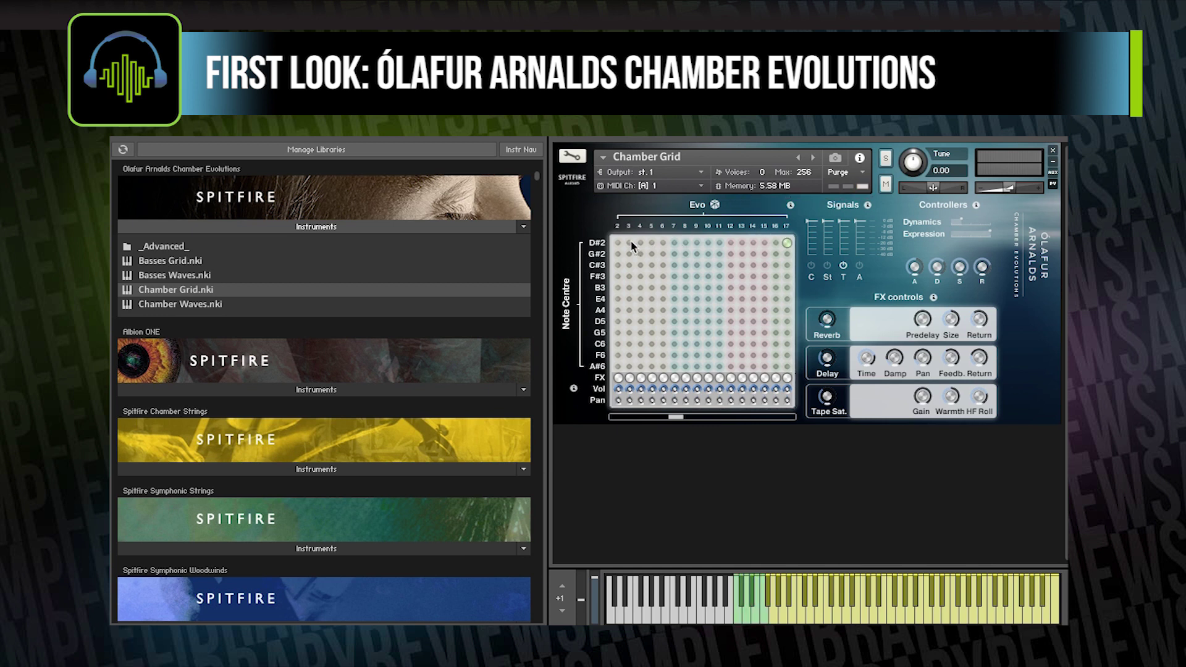
pyautogui.moveTo(676, 417); pyautogui.dragTo(613, 419)
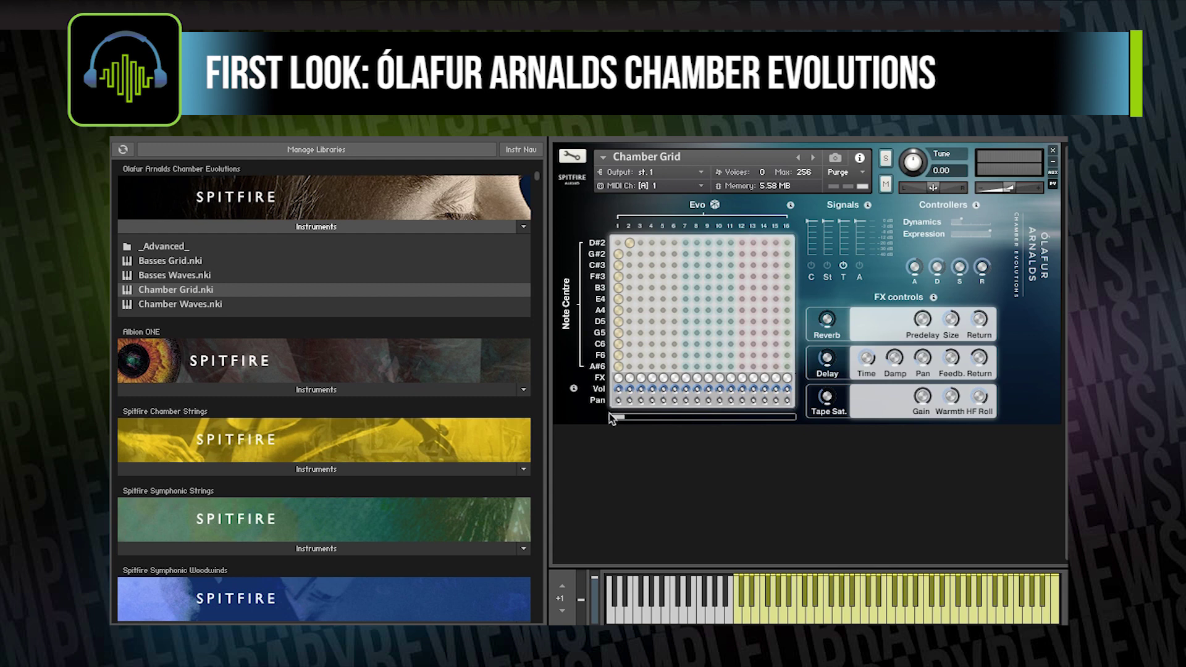
# Step: Review the Evo grid's randomise options, leaving the D#2 peg in column 1
pyautogui.click(716, 205)
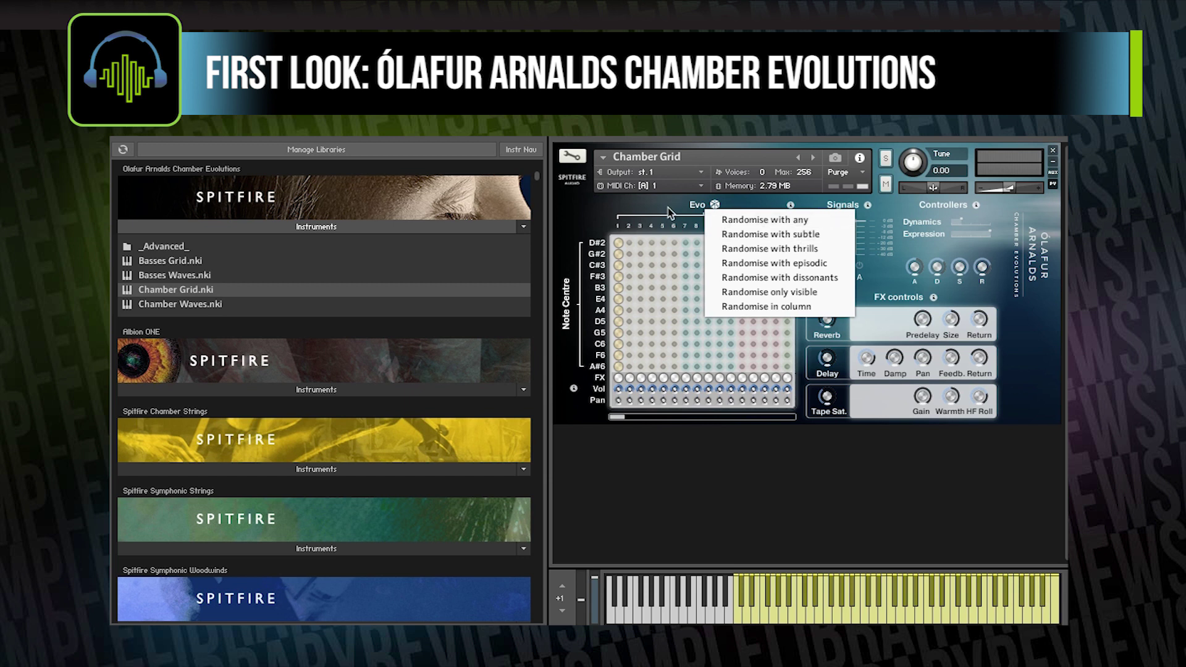
pyautogui.click(616, 245)
pyautogui.click(616, 244)
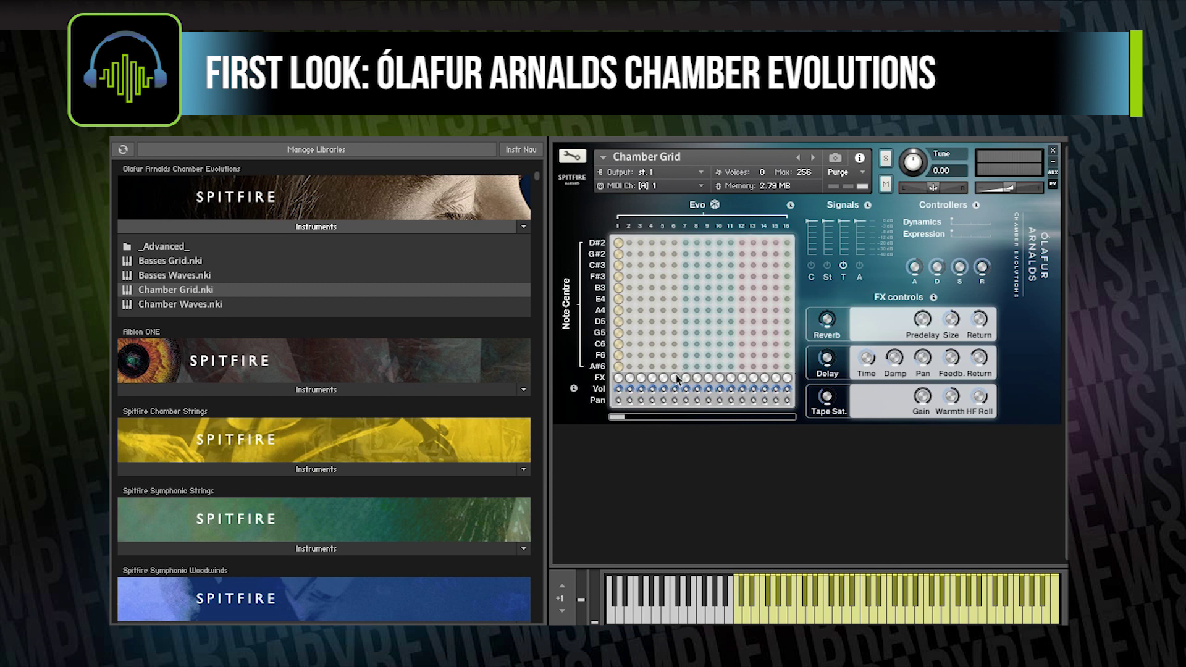
# Step: Assign all rows of the Evo grid, from D#2 to A#6, to column 6
pyautogui.moveTo(674, 242); pyautogui.dragTo(675, 265)
pyautogui.click(675, 287)
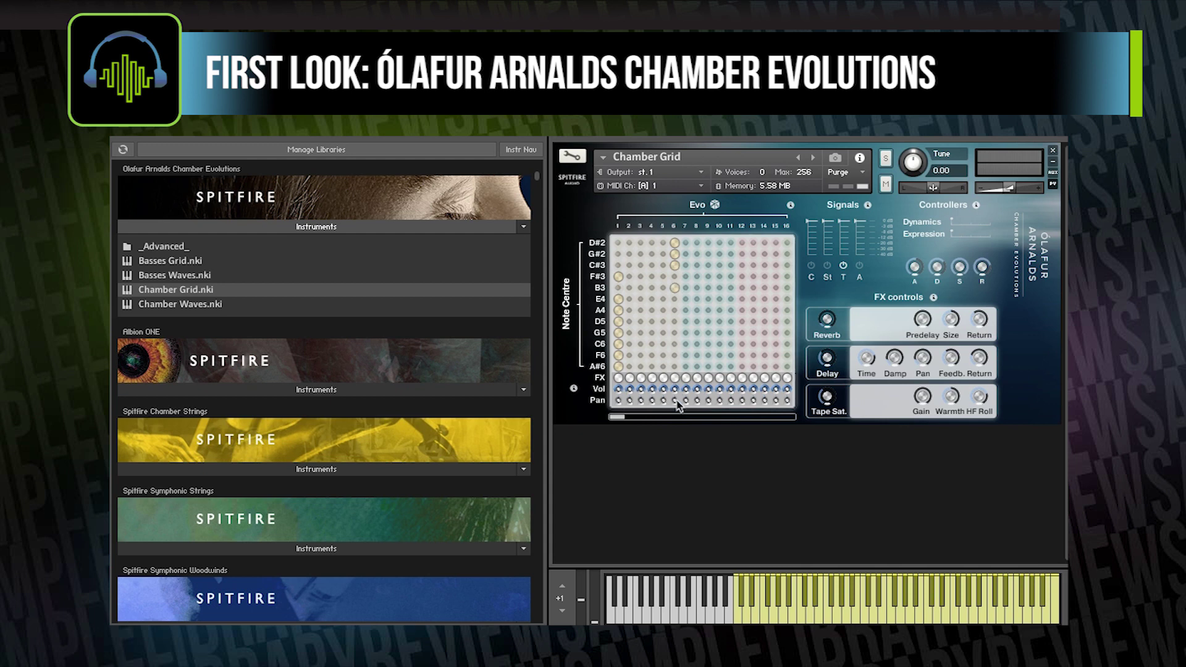
pyautogui.click(675, 299)
pyautogui.click(674, 276)
pyautogui.click(675, 321)
pyautogui.click(675, 310)
pyautogui.click(675, 333)
pyautogui.click(674, 343)
pyautogui.click(675, 366)
pyautogui.click(675, 355)
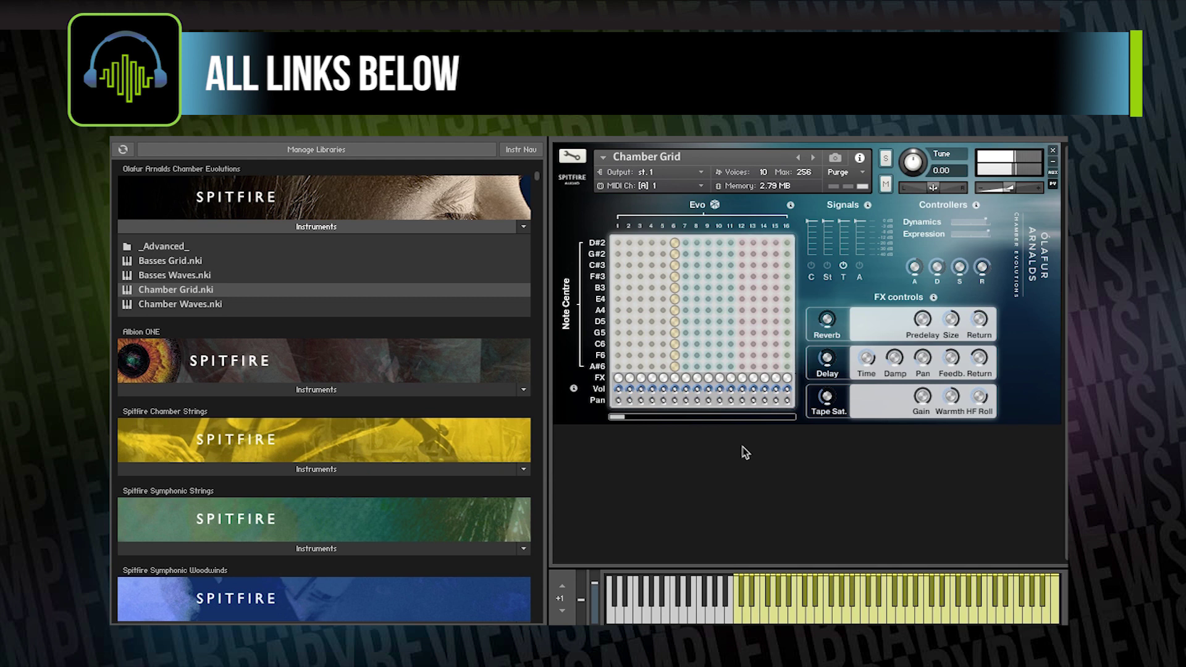
# Step: Randomise the Evo grid with subtle, and audition a low note with the on-screen keyboard shifted to +2
pyautogui.click(715, 204)
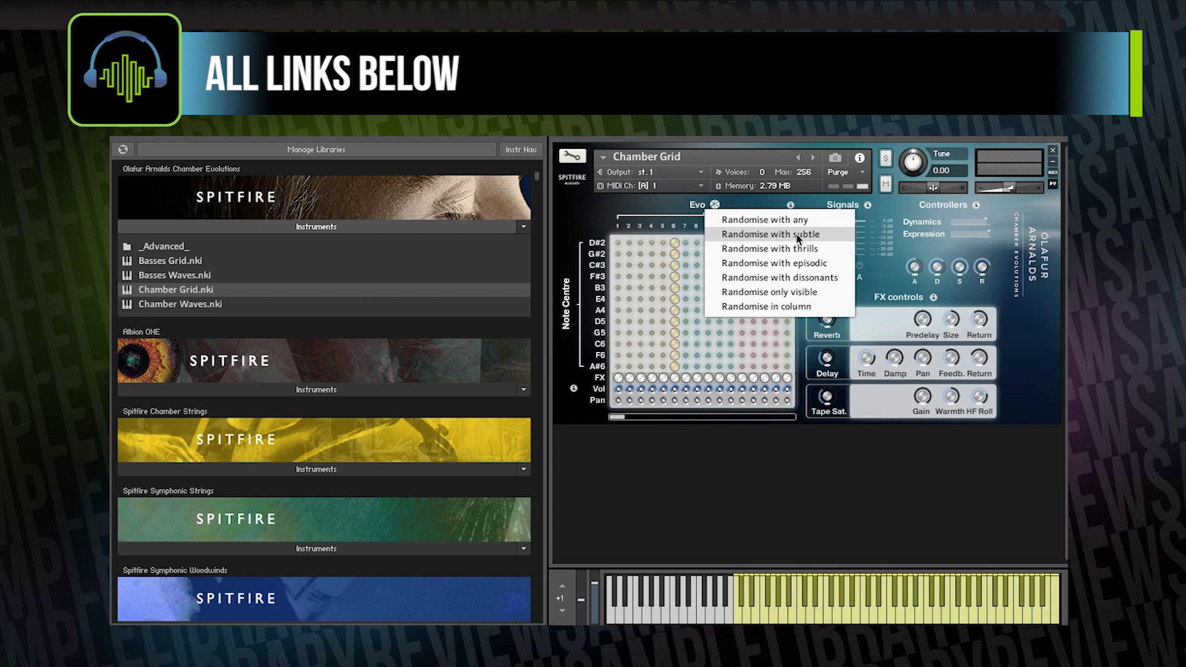
pyautogui.click(771, 236)
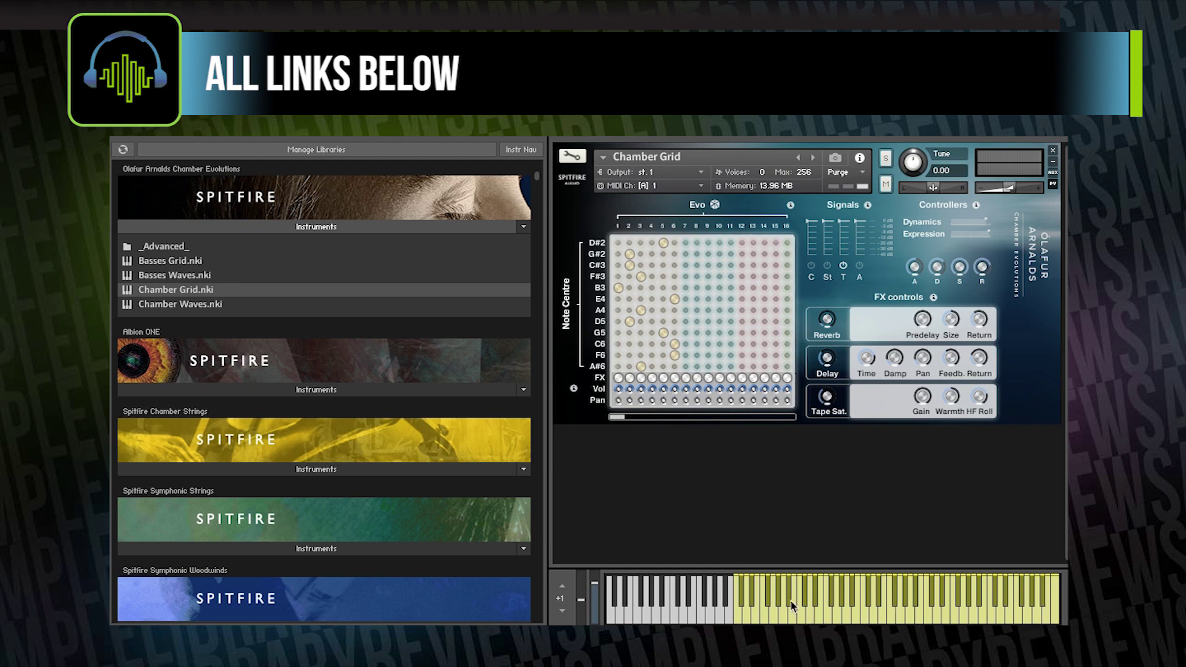
pyautogui.click(563, 586)
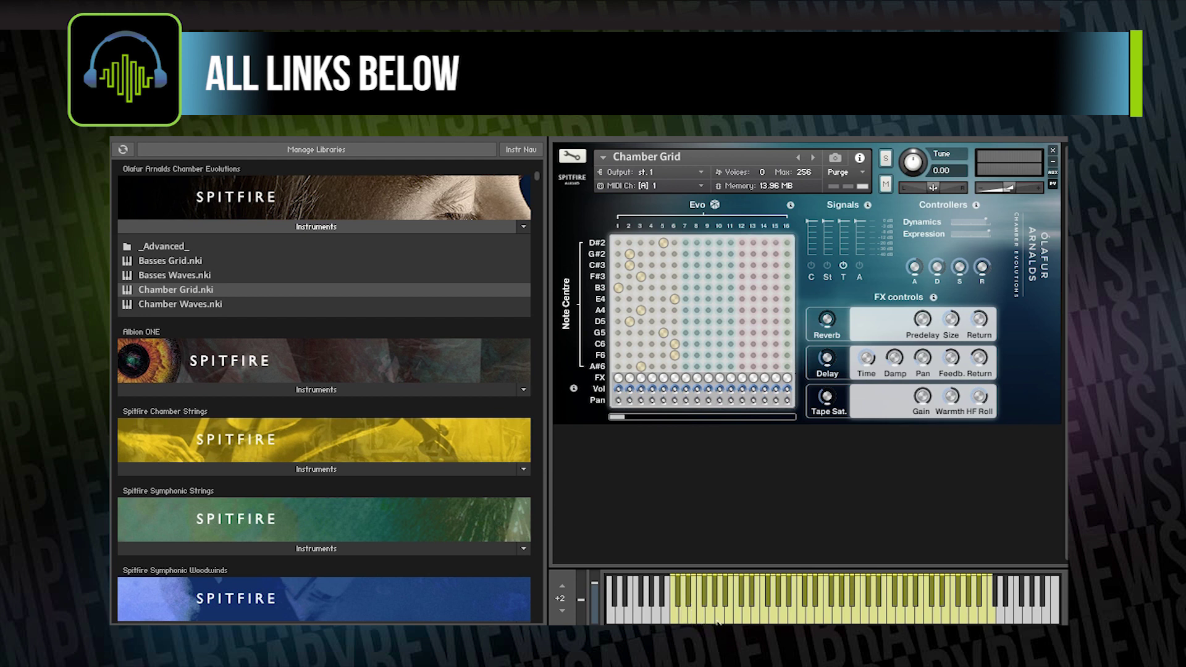
pyautogui.click(675, 615)
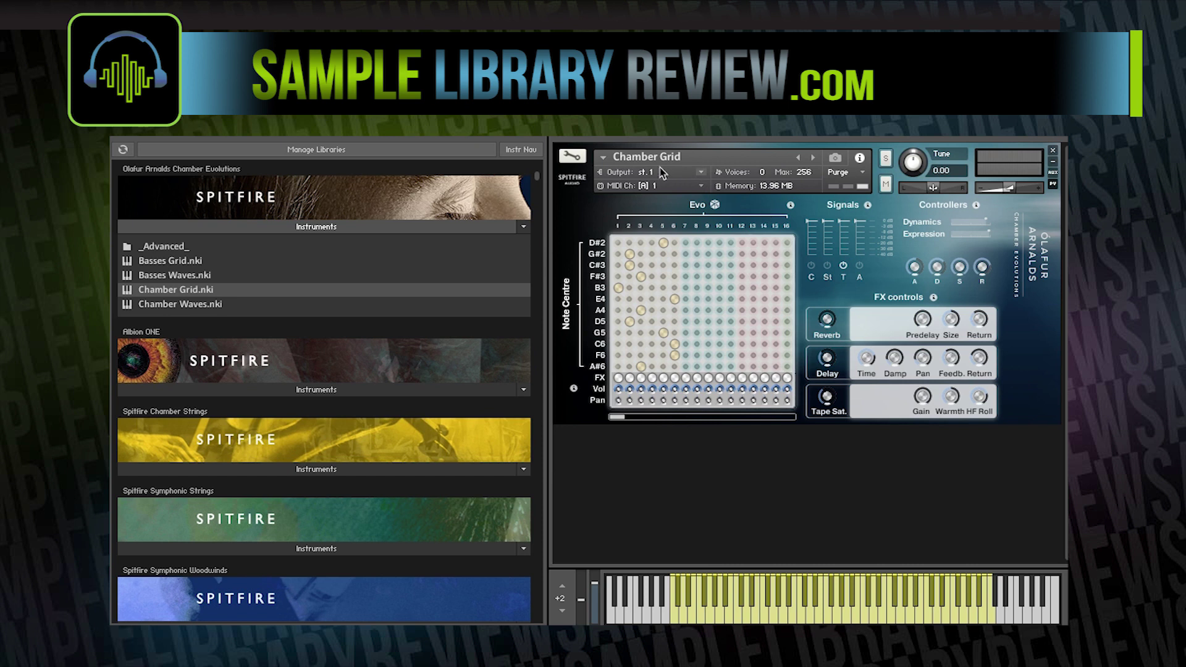
# Step: Randomise the Evo grid with thrills
pyautogui.click(715, 206)
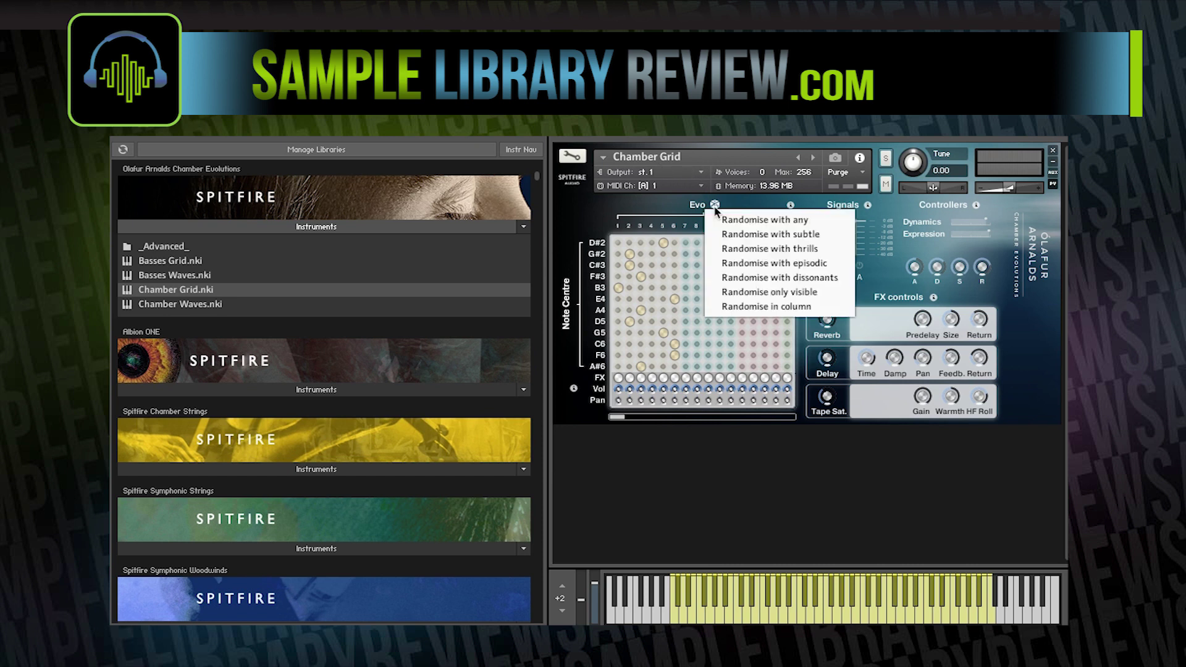
pyautogui.click(764, 249)
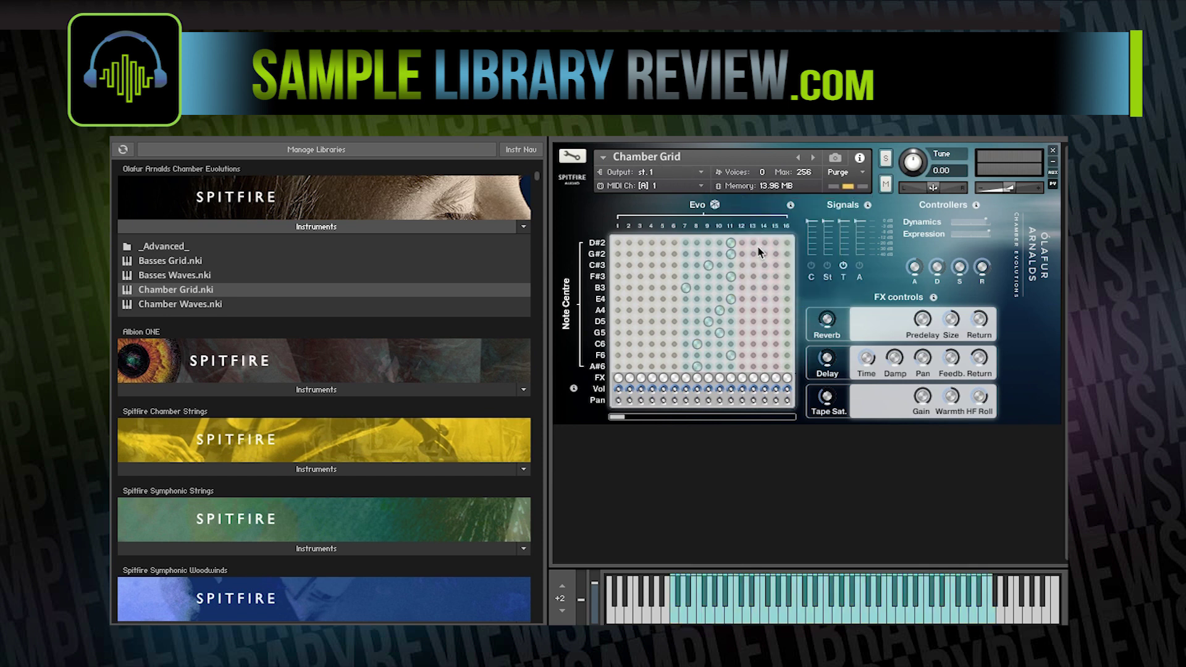
pyautogui.moveTo(621, 418); pyautogui.dragTo(662, 421)
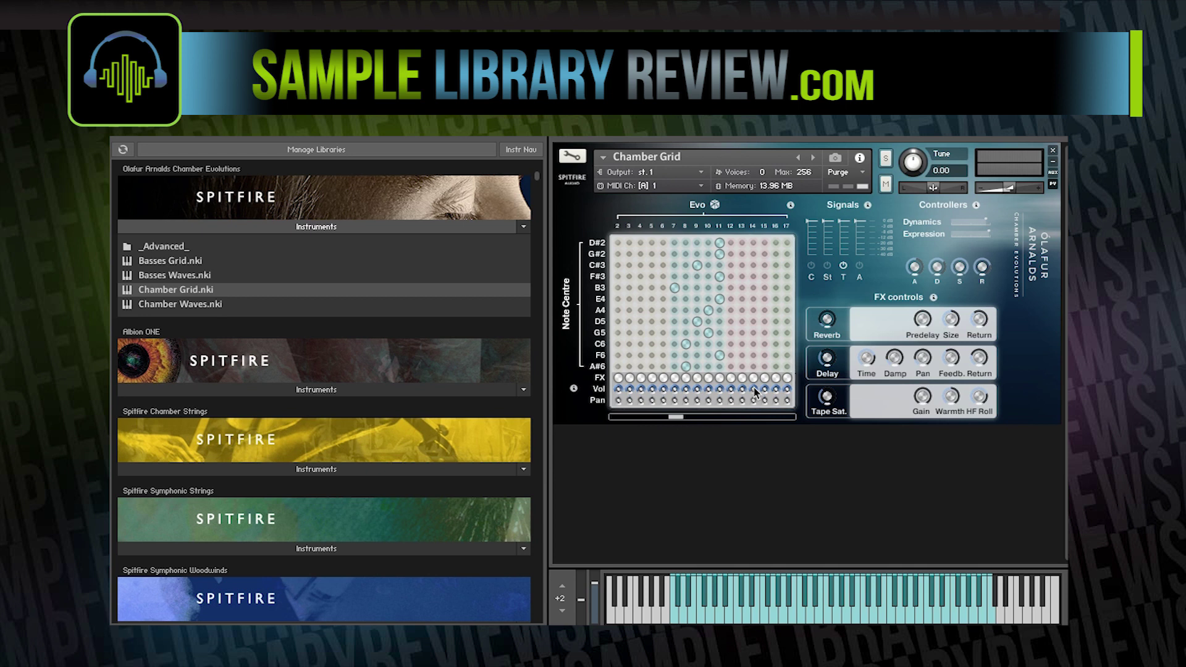
# Step: Enable the C mic signal alongside T and randomise the Evo grid with thrills again
pyautogui.click(811, 265)
pyautogui.click(715, 204)
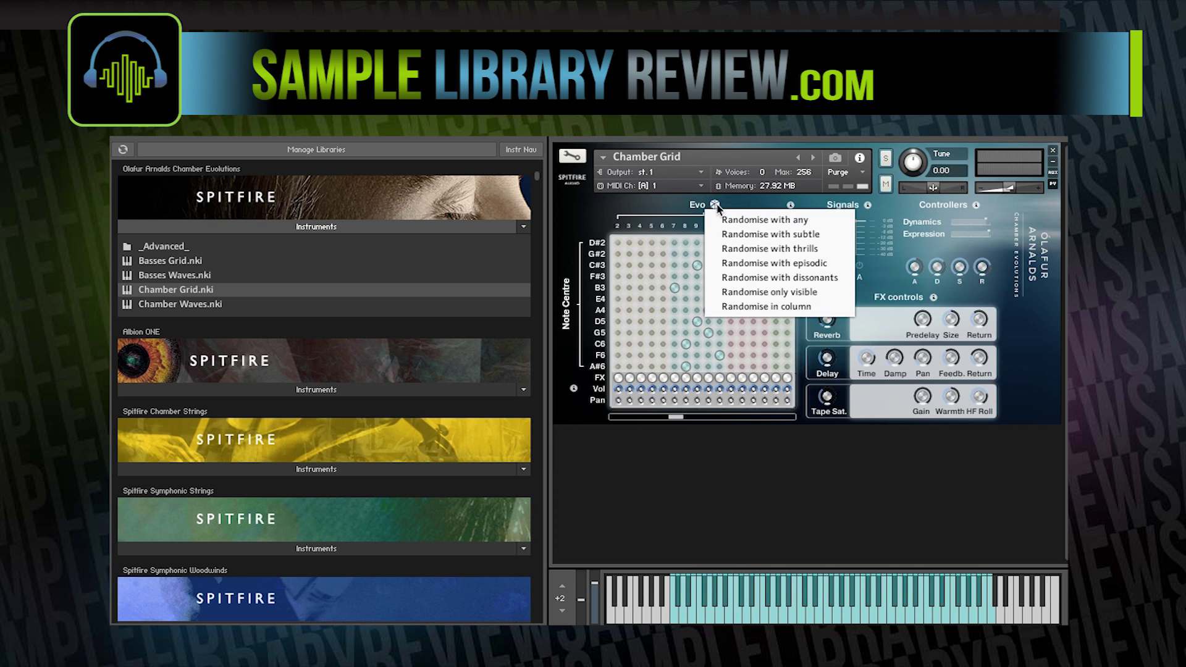
pyautogui.click(843, 248)
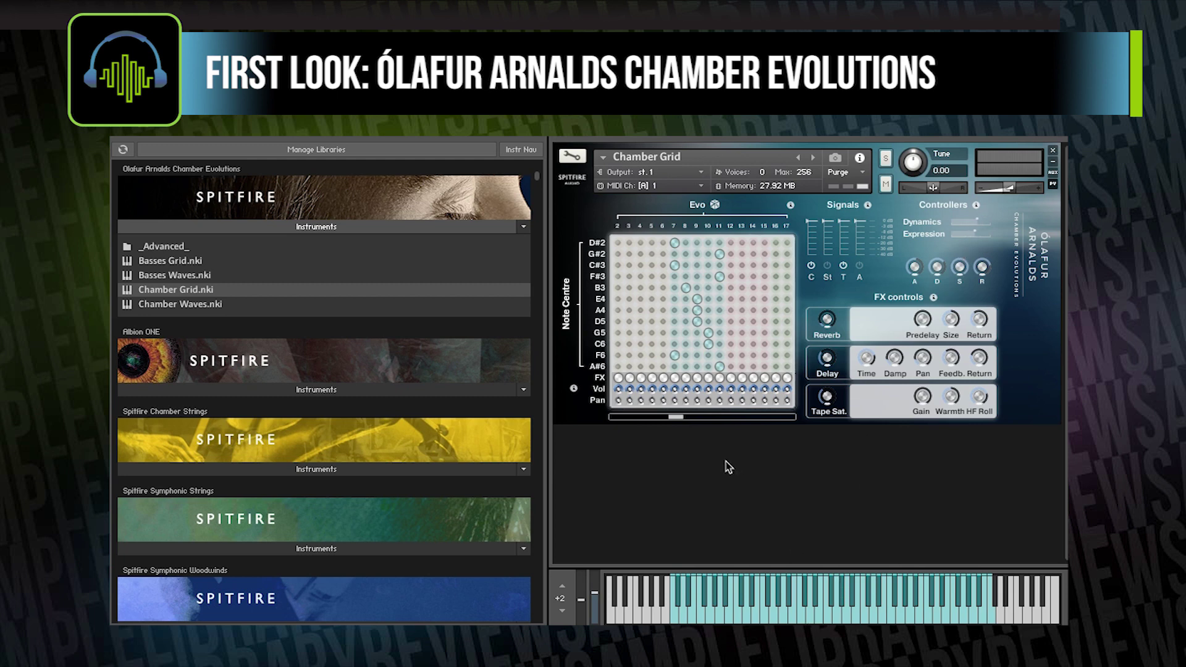
# Step: Randomise the Evo grid with episodic
pyautogui.click(715, 205)
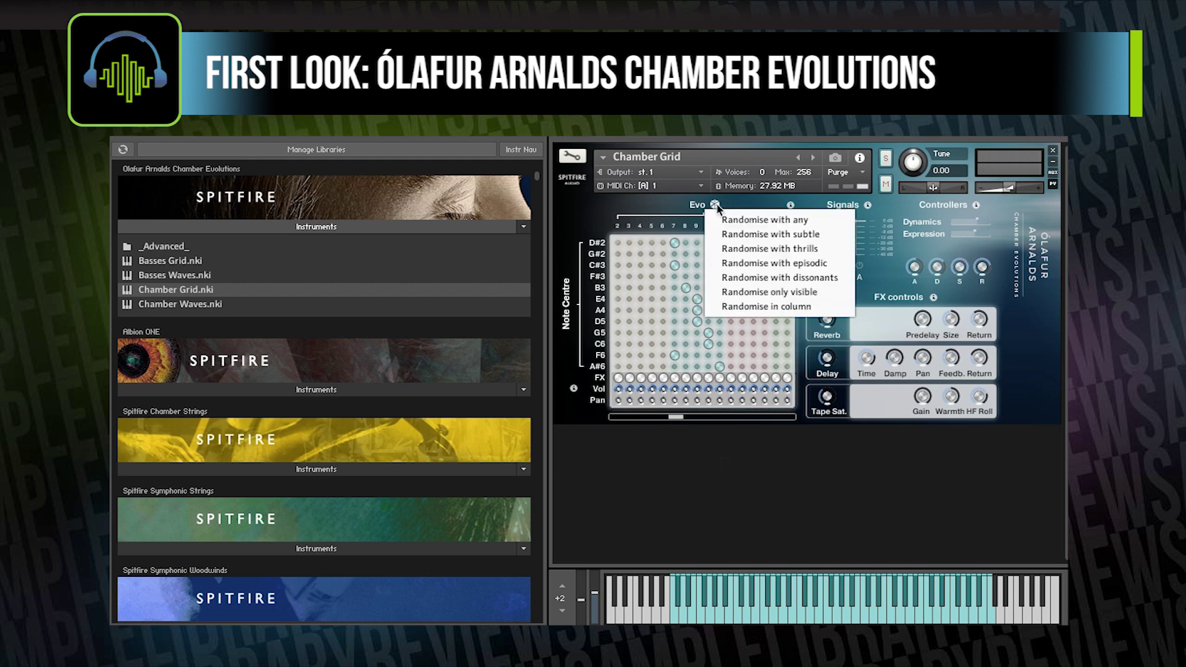
pyautogui.click(781, 264)
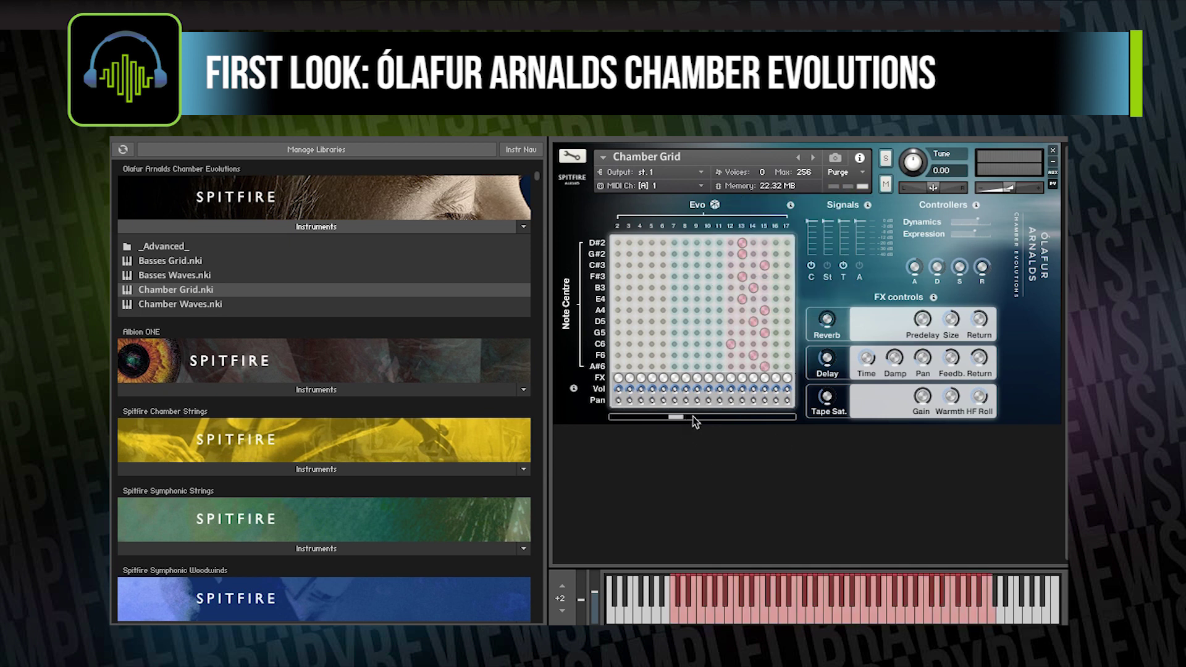
pyautogui.click(714, 417)
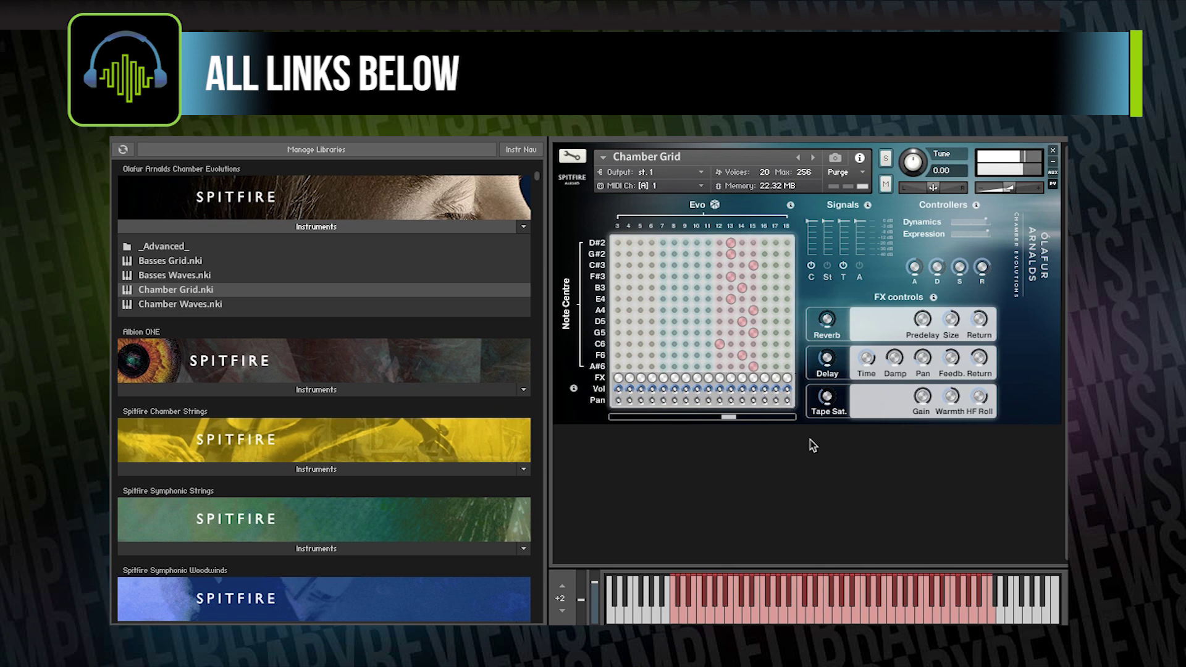
# Step: Randomise the Evo grid with dissonants, and generate one more random pattern within the dissonant columns
pyautogui.moveTo(746, 419); pyautogui.dragTo(731, 419)
pyautogui.click(764, 418)
pyautogui.click(715, 205)
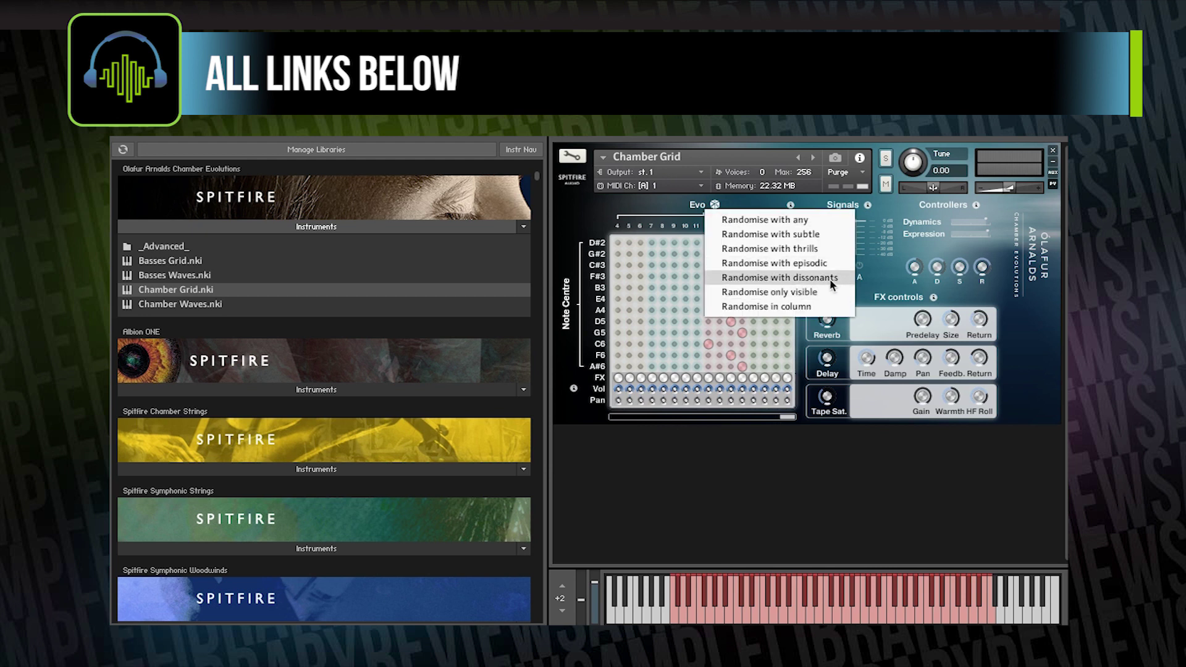
pyautogui.click(780, 277)
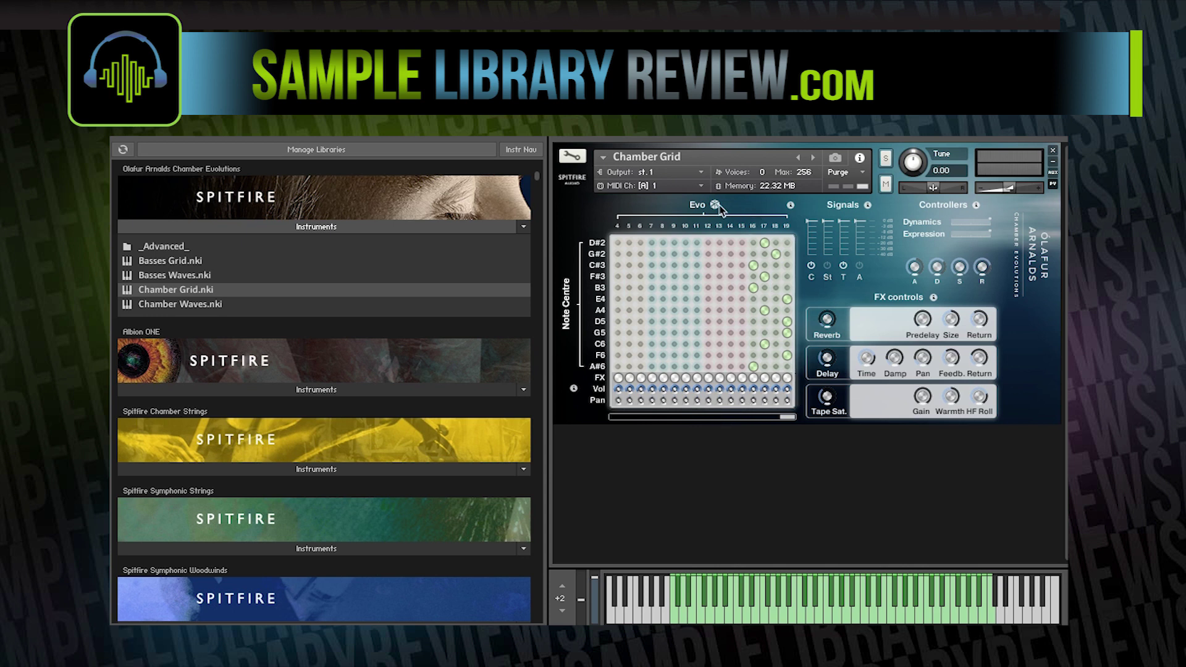
pyautogui.click(717, 205)
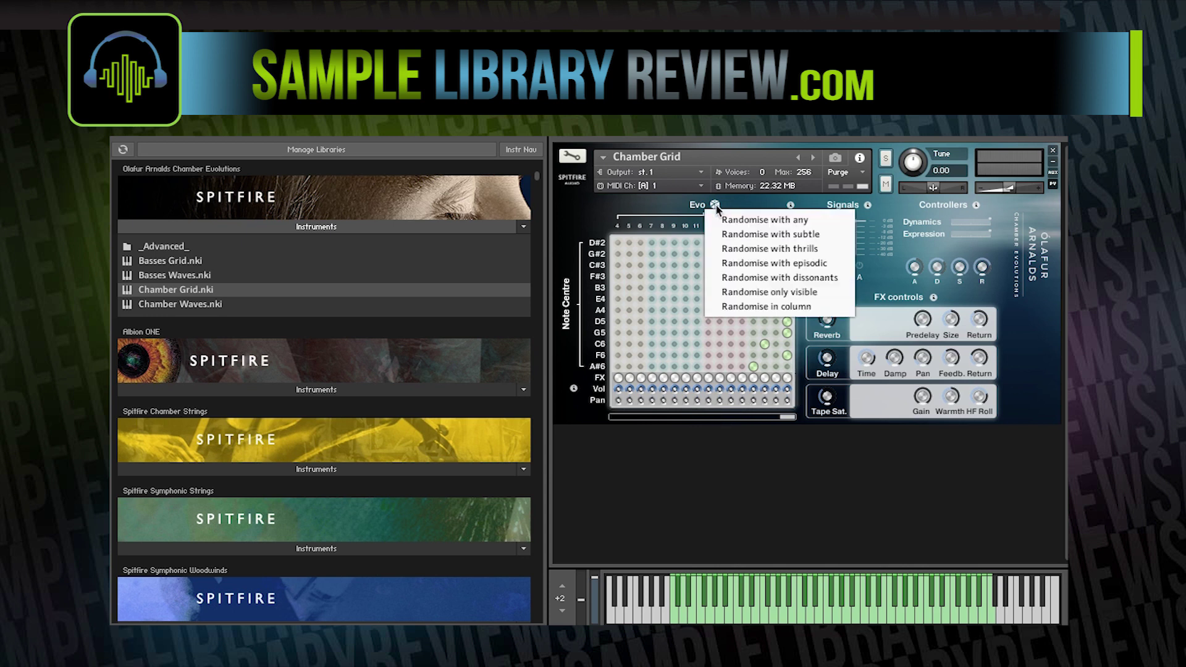
pyautogui.click(791, 291)
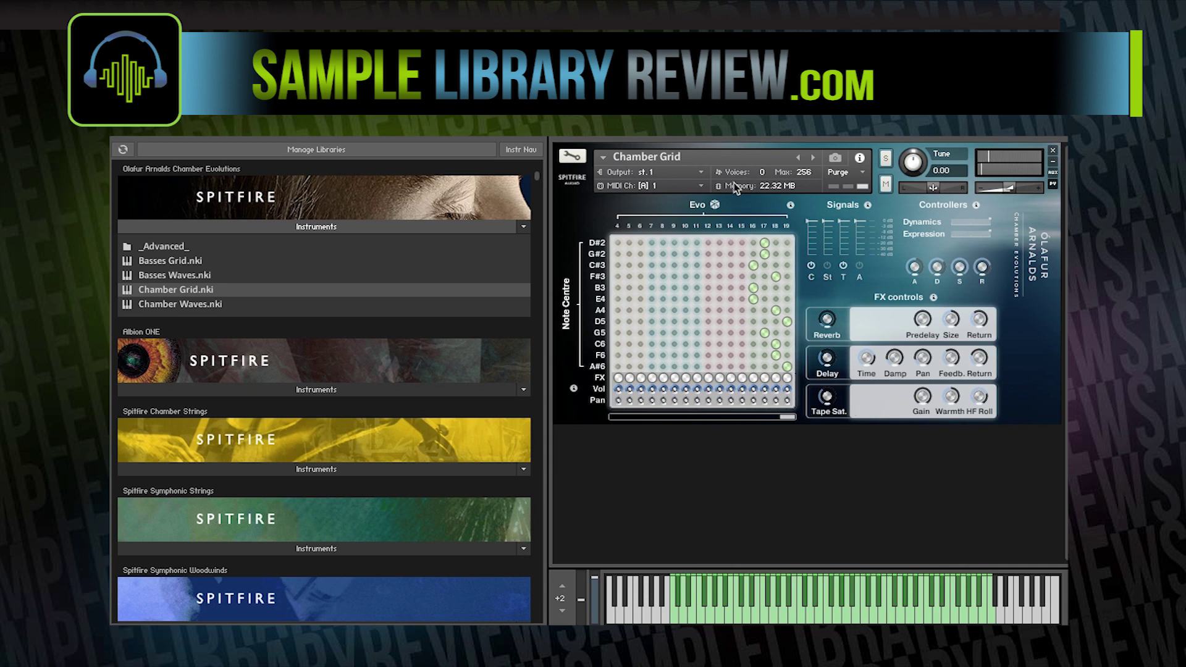
# Step: Randomise only the visible part of the Evo grid twice and consult the Spitfire help for the pegboard
pyautogui.click(716, 204)
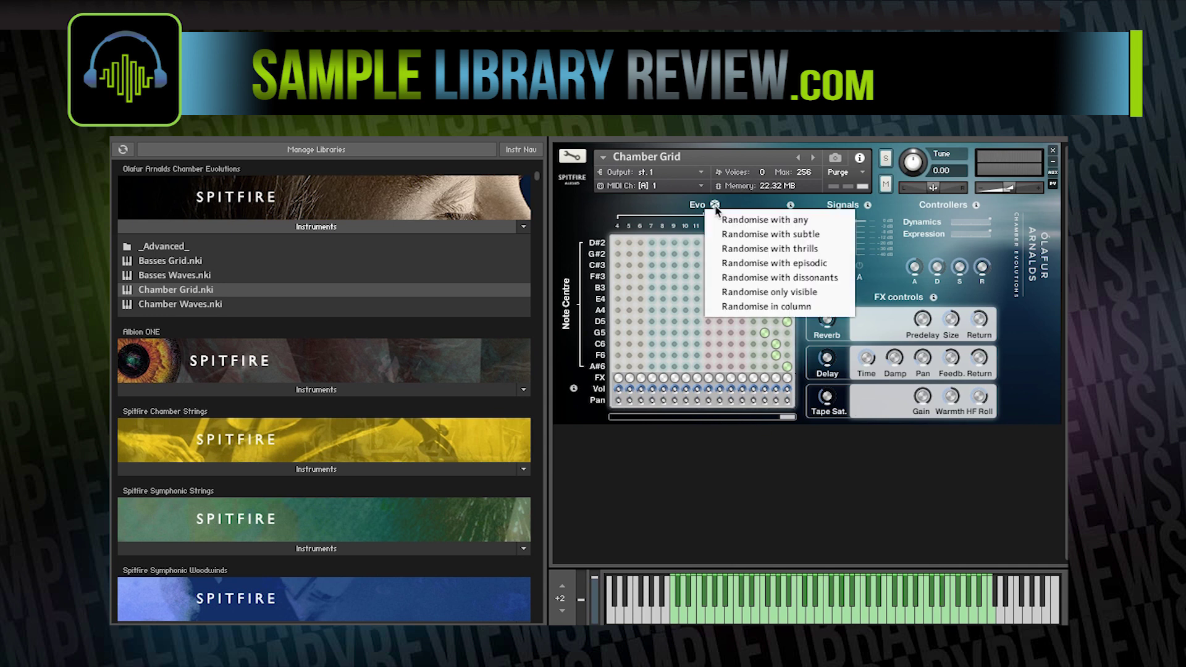
pyautogui.click(819, 291)
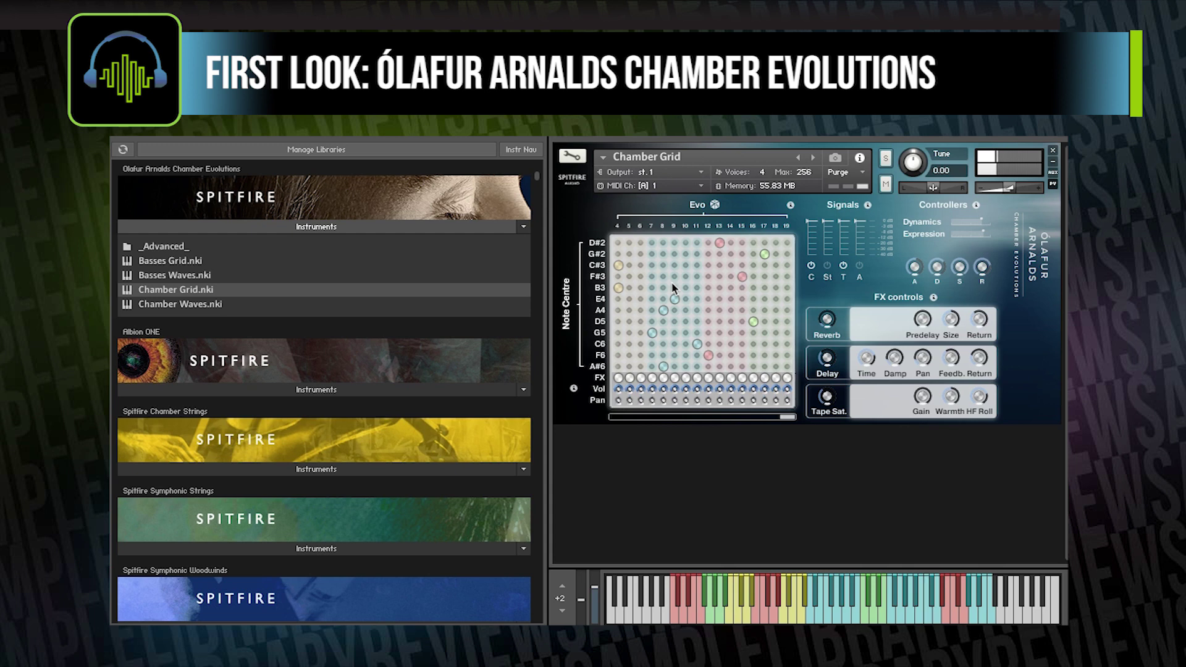
pyautogui.click(714, 205)
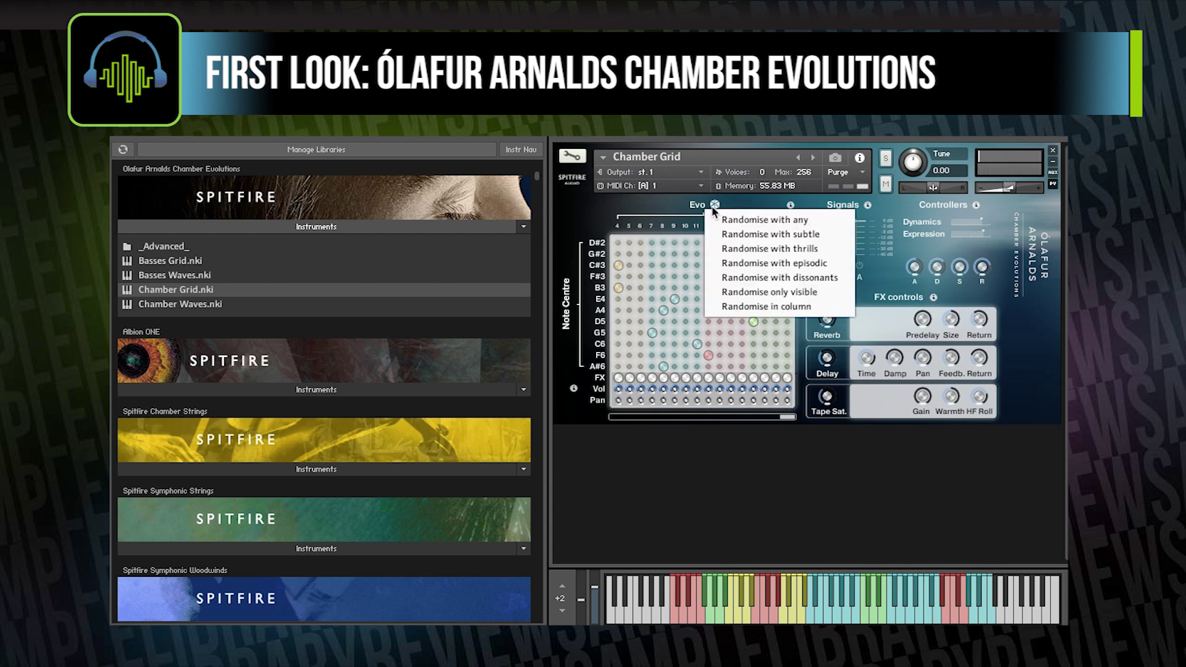
pyautogui.click(797, 292)
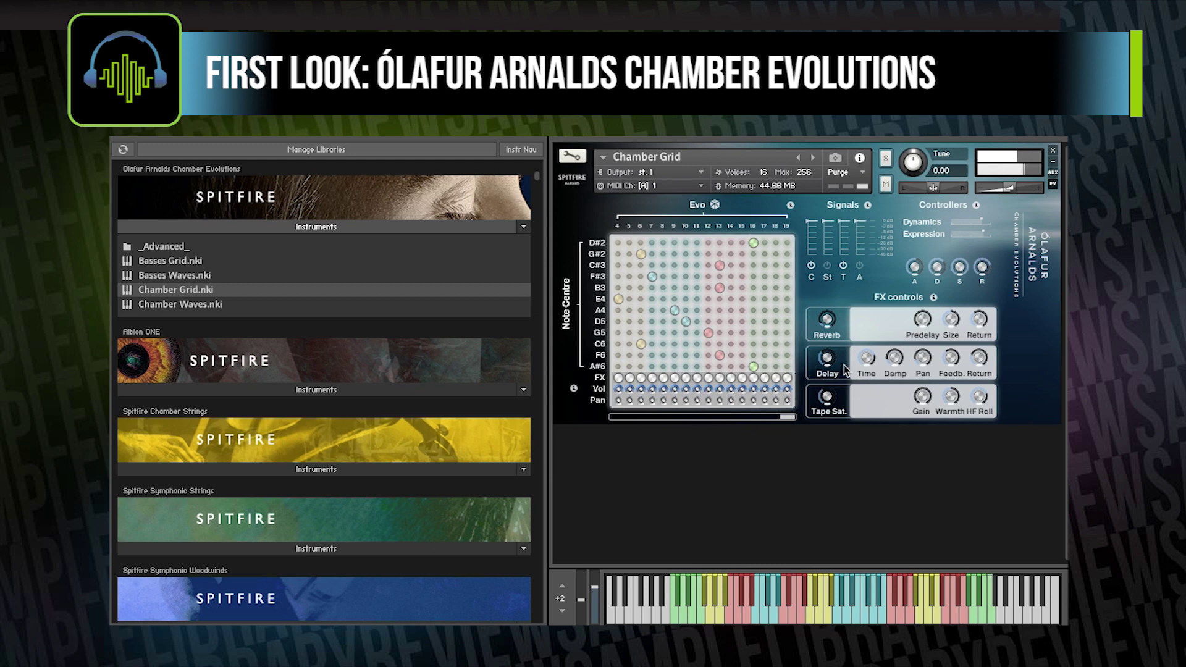
pyautogui.click(790, 205)
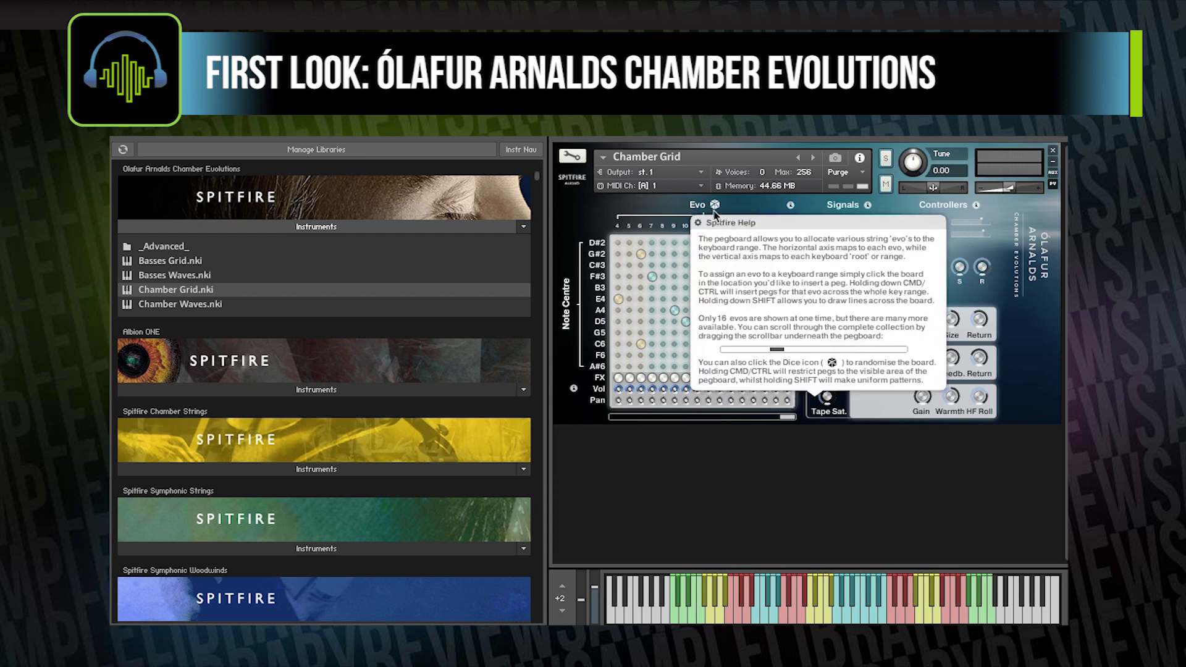
pyautogui.click(831, 369)
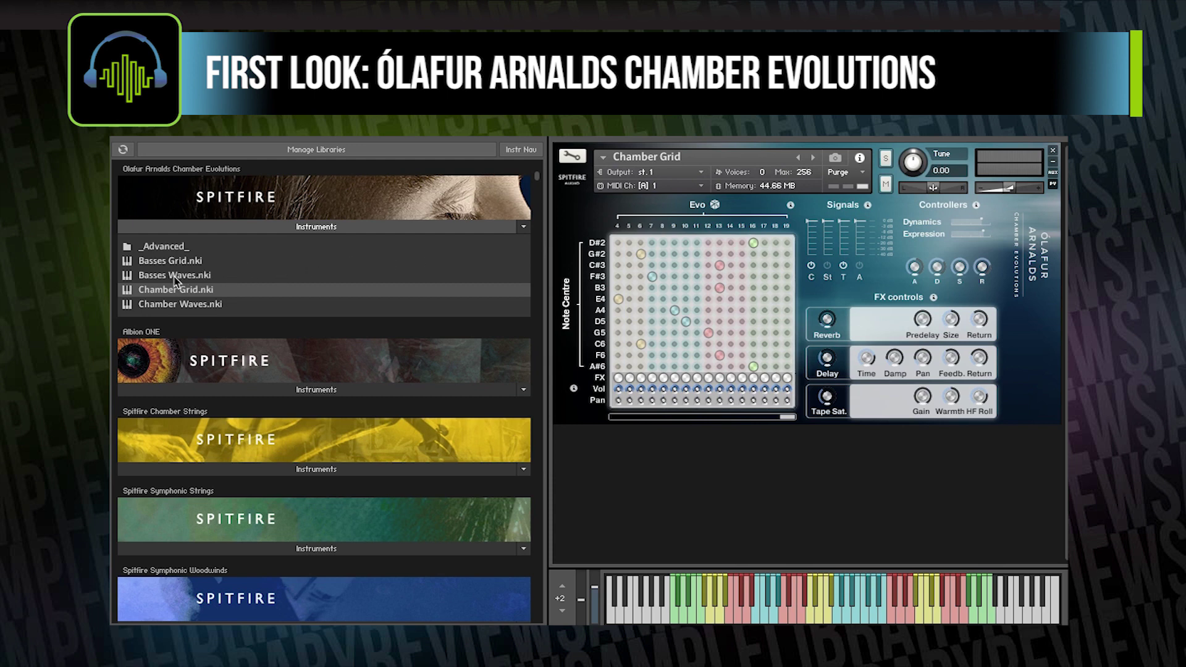
# Step: Replace the Chamber Grid instrument with Basses Grid.nki, discarding its changes, and set the on-screen keyboard's octave shift to +1
pyautogui.moveTo(162, 262); pyautogui.dragTo(806, 272)
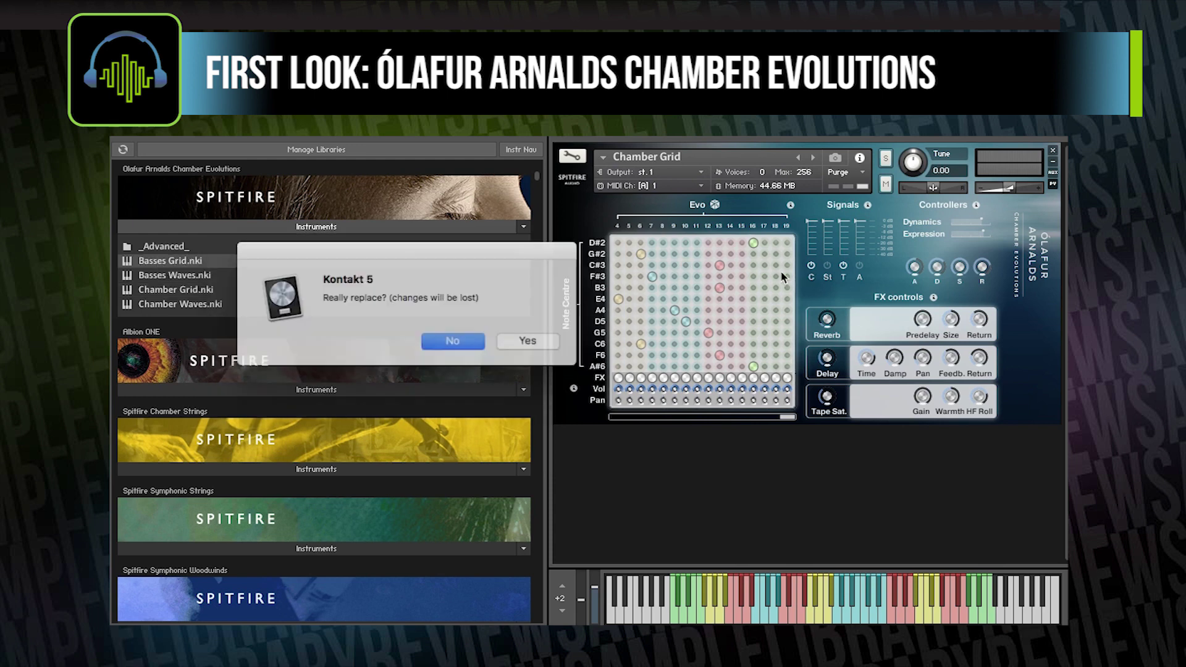
pyautogui.click(517, 340)
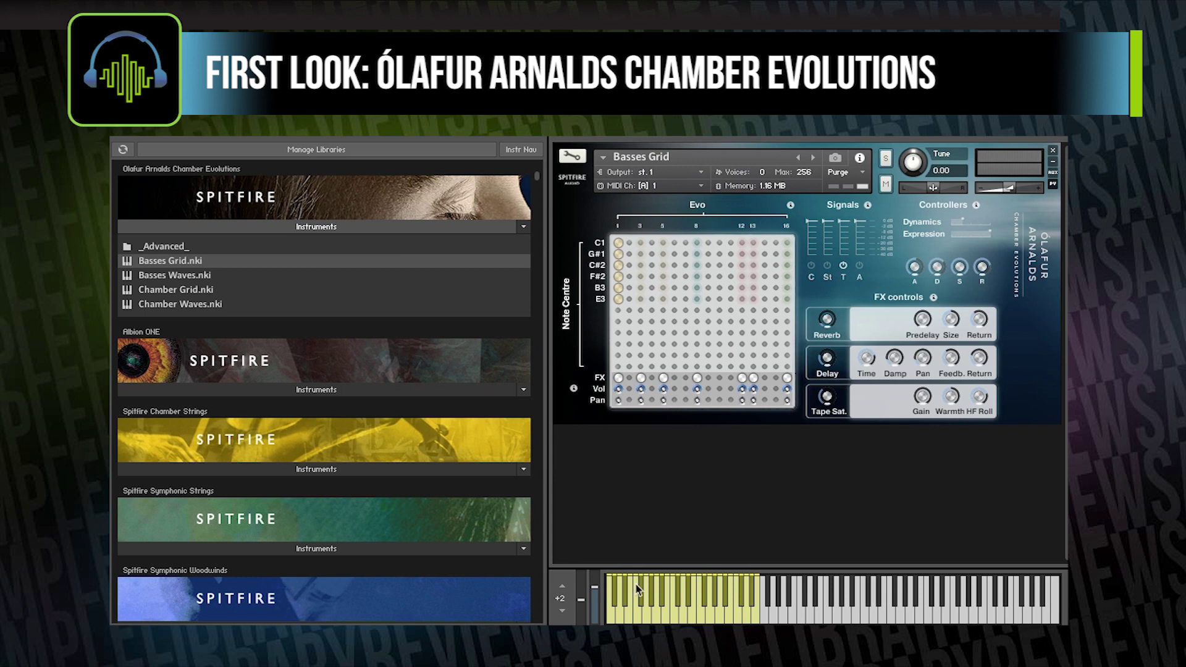
pyautogui.click(565, 612)
pyautogui.click(563, 613)
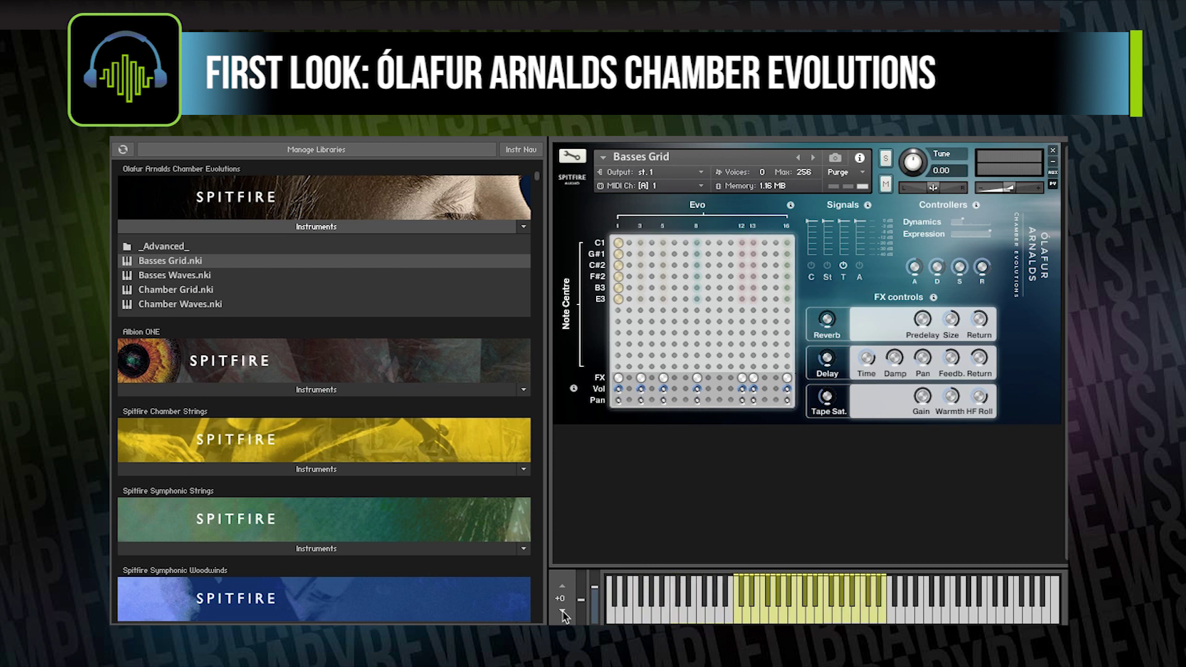
pyautogui.click(563, 588)
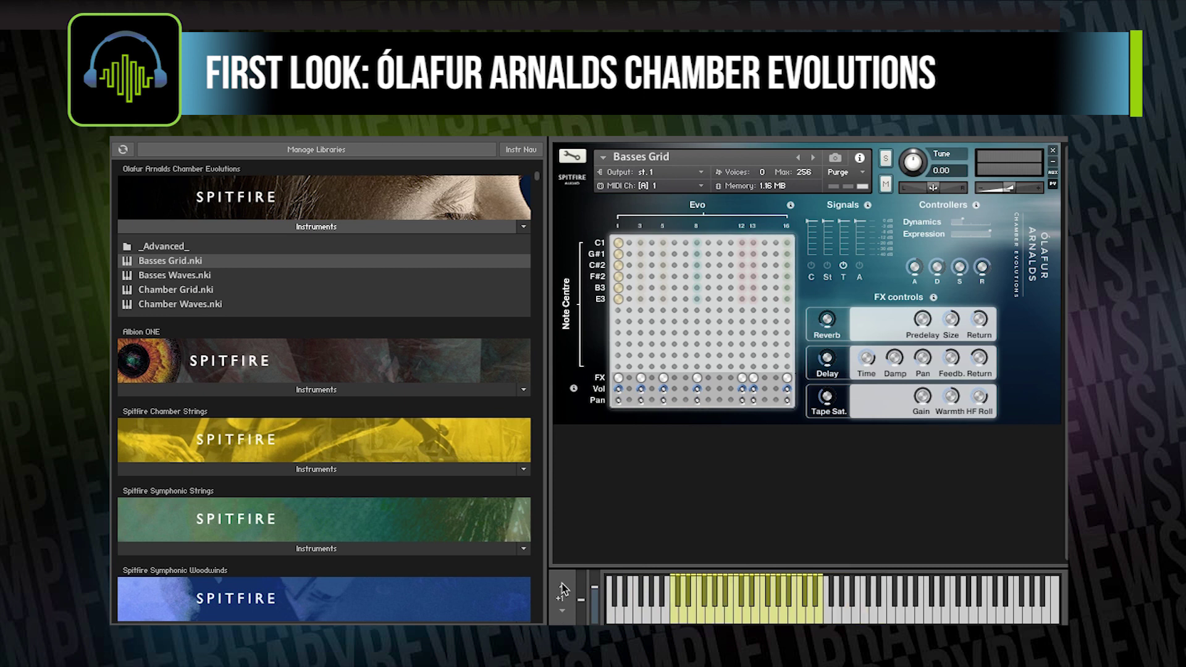
pyautogui.click(563, 588)
pyautogui.click(563, 588)
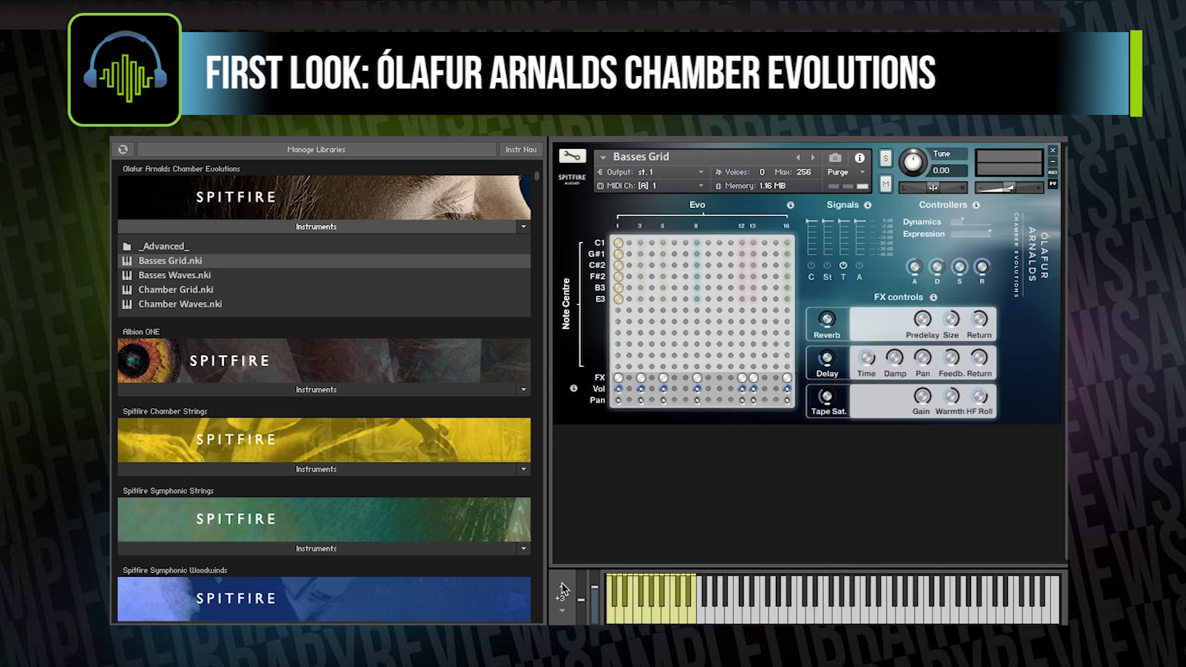
pyautogui.click(562, 612)
pyautogui.click(563, 613)
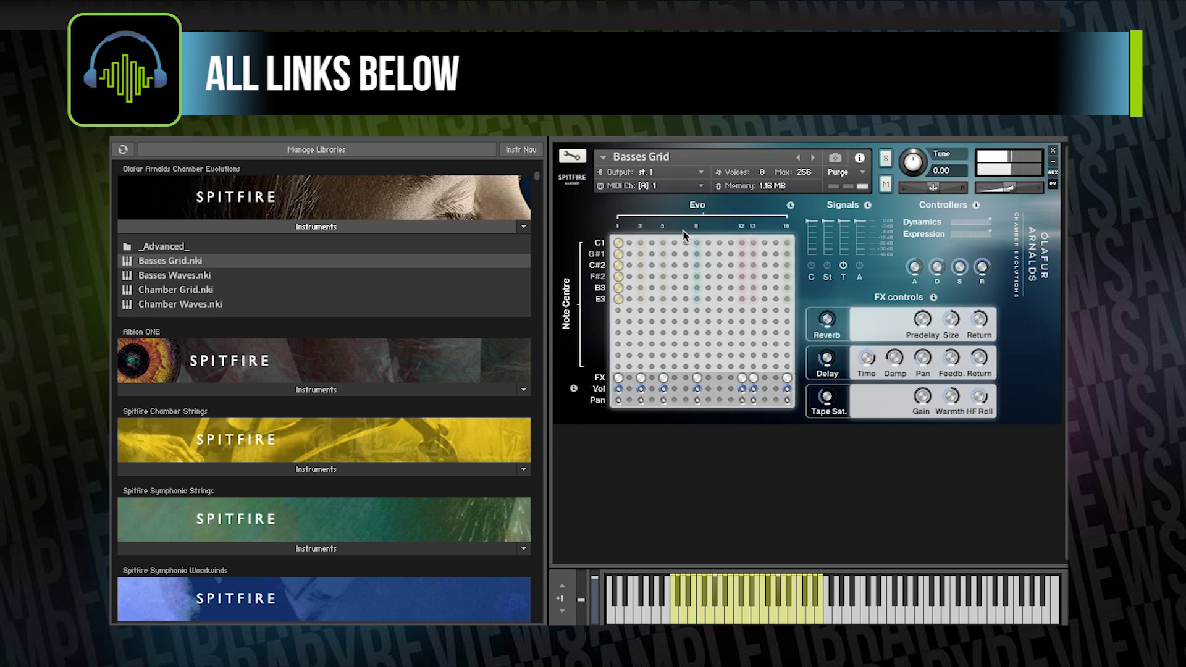
# Step: Raise the Basses Grid volume slightly and assign all rows from C1 to E3 to Evo columns 3, 5 and 8 in turn
pyautogui.moveTo(1009, 188); pyautogui.dragTo(1019, 188)
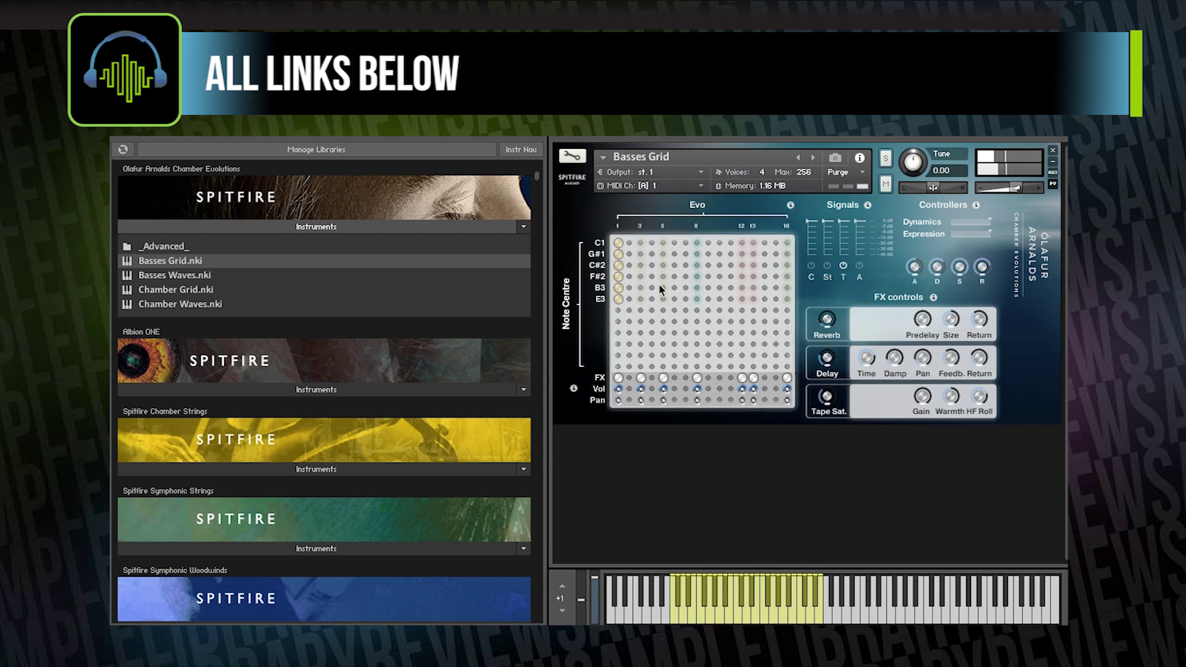
pyautogui.click(640, 299)
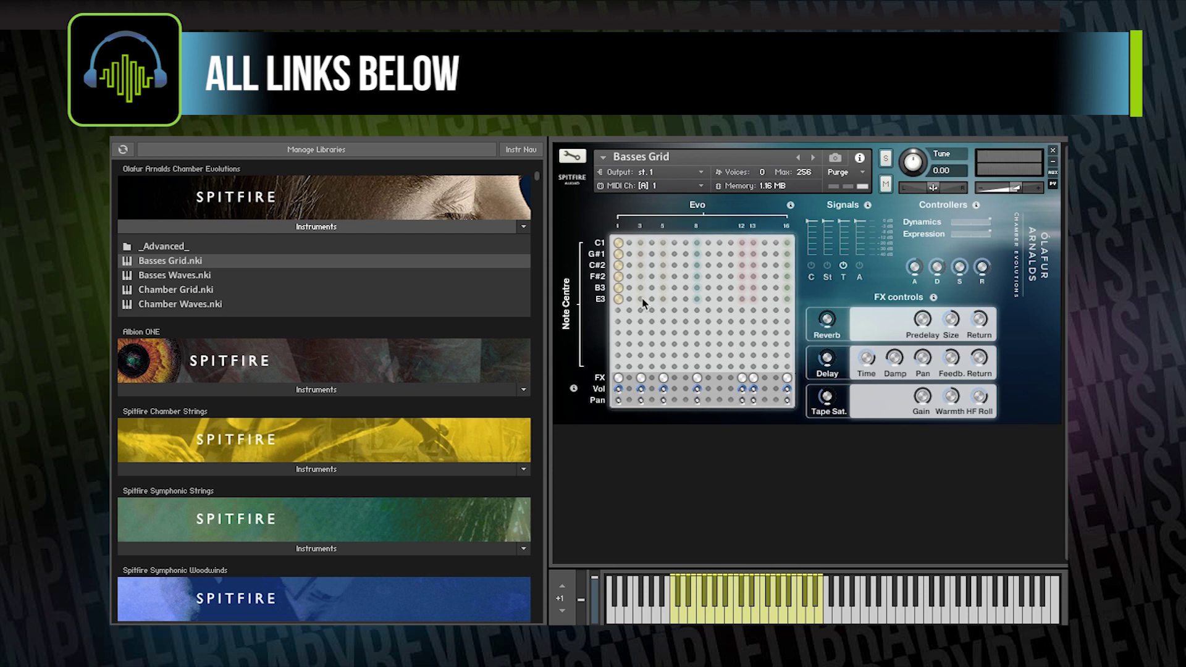
pyautogui.click(641, 288)
pyautogui.click(640, 242)
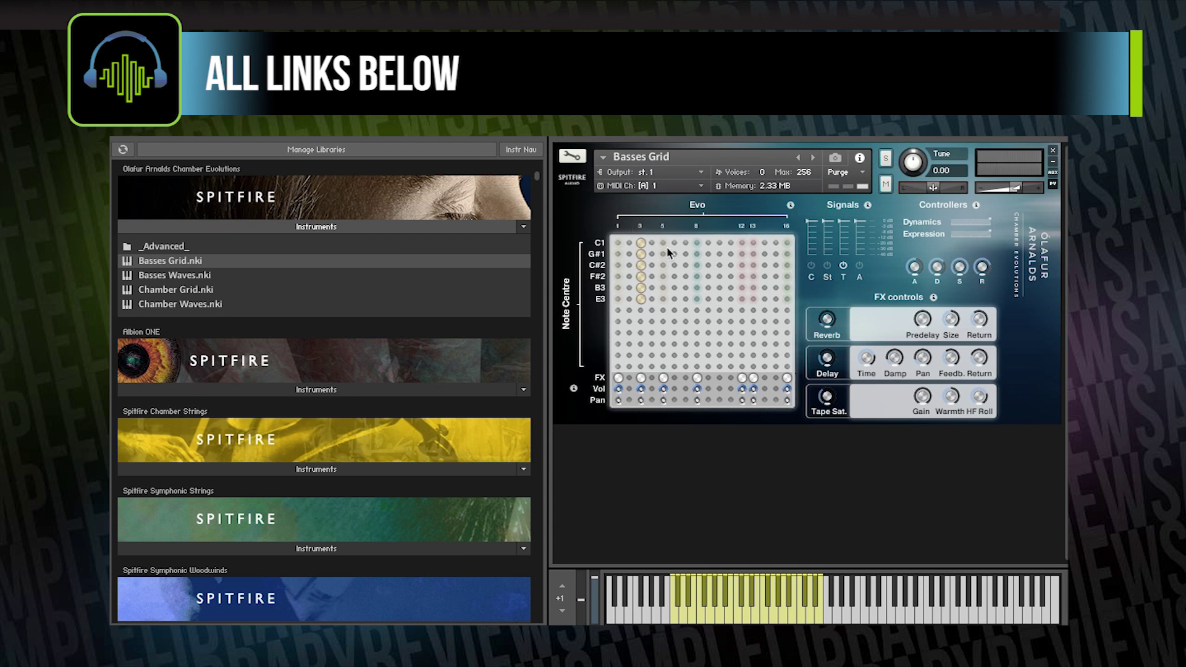
pyautogui.moveTo(665, 246); pyautogui.dragTo(662, 300)
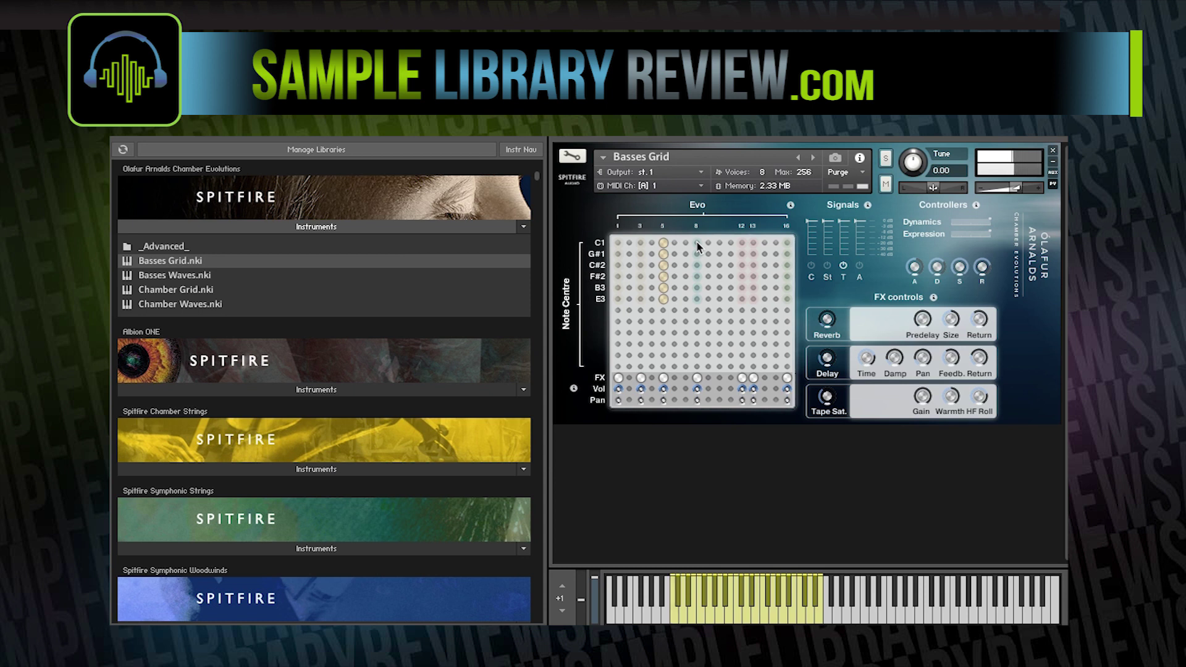
pyautogui.moveTo(696, 242); pyautogui.dragTo(696, 299)
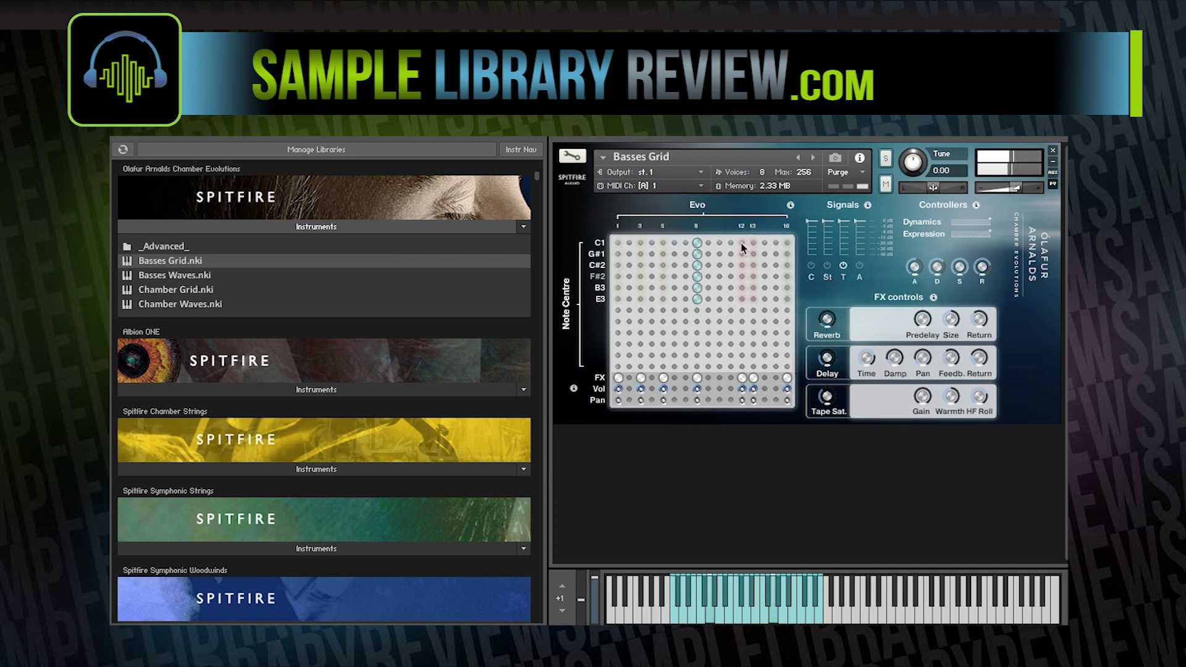
# Step: Assign all rows from C1 to E3 to Evo column 12 and then to column 13
pyautogui.moveTo(742, 244); pyautogui.dragTo(743, 303)
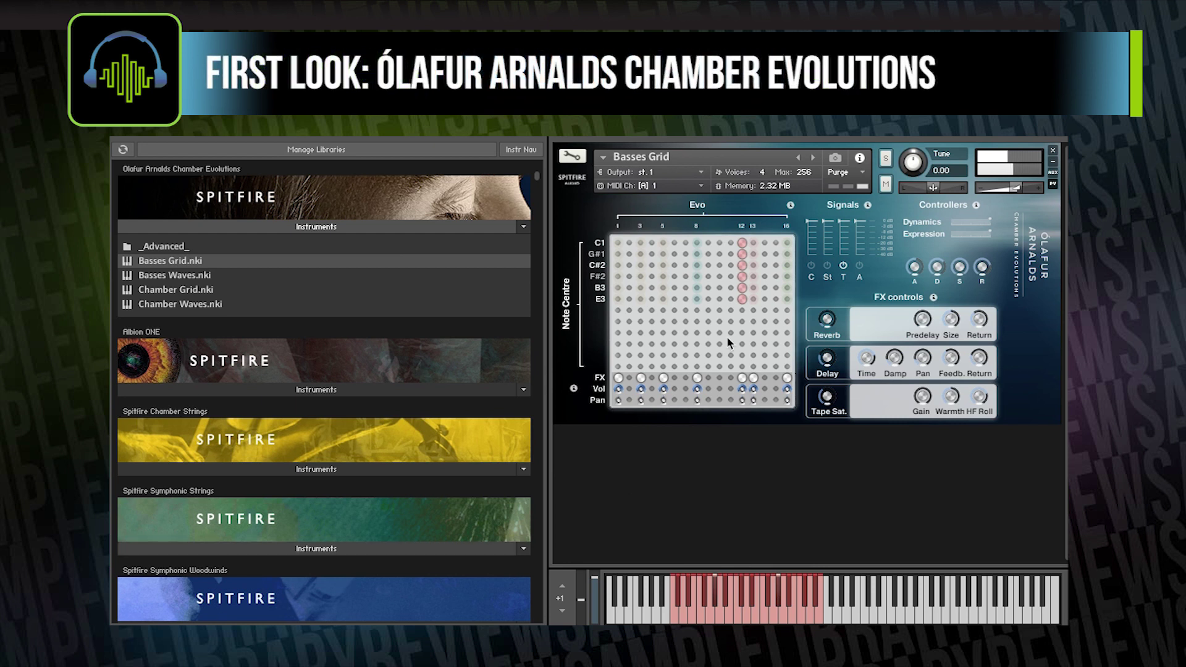
pyautogui.click(753, 299)
pyautogui.click(753, 288)
pyautogui.click(753, 276)
pyautogui.click(754, 265)
pyautogui.click(753, 254)
pyautogui.click(753, 243)
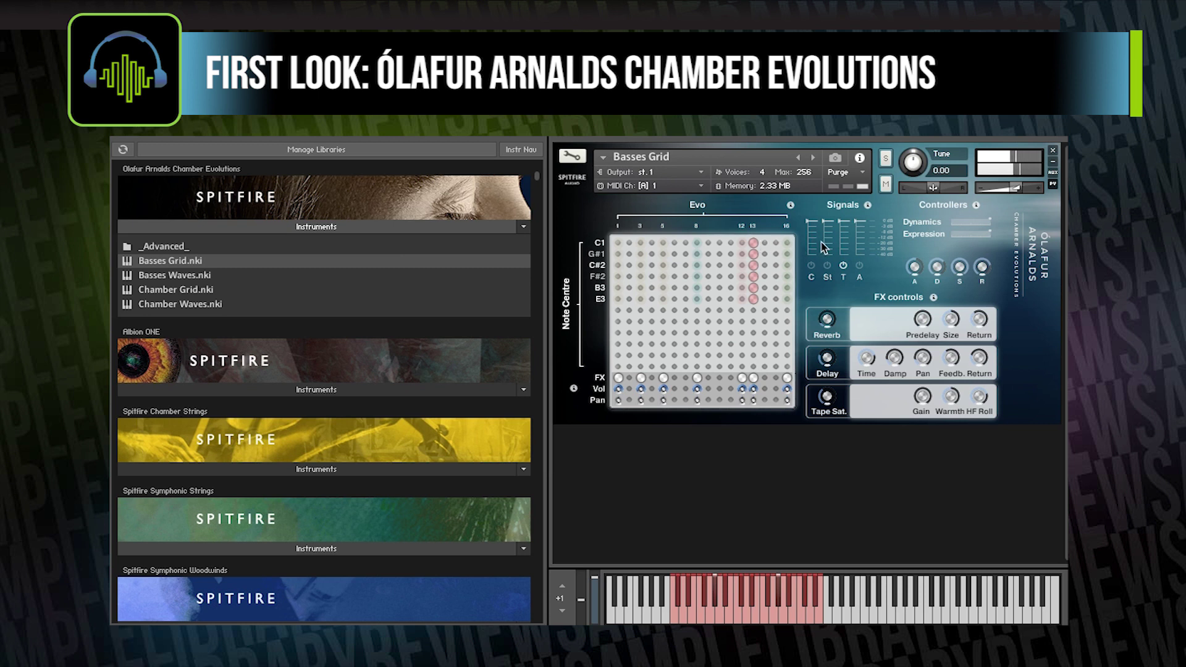
# Step: Assign all rows from C1 to E3 to Evo column 16
pyautogui.click(787, 242)
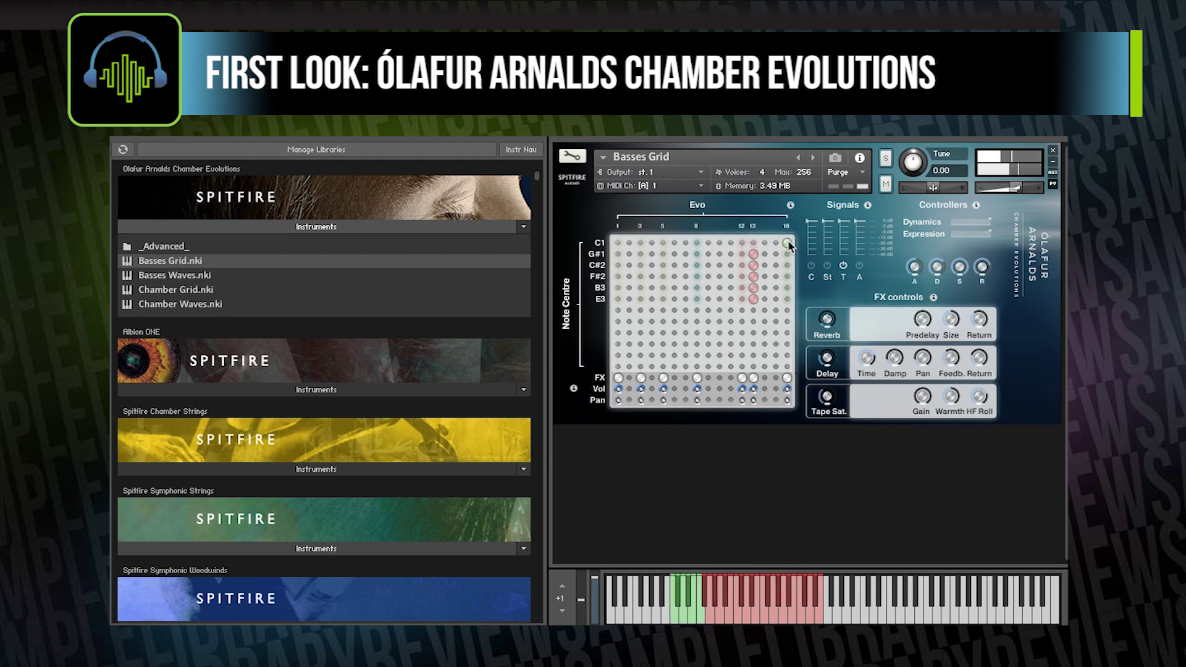
pyautogui.click(788, 254)
pyautogui.click(787, 276)
pyautogui.click(787, 265)
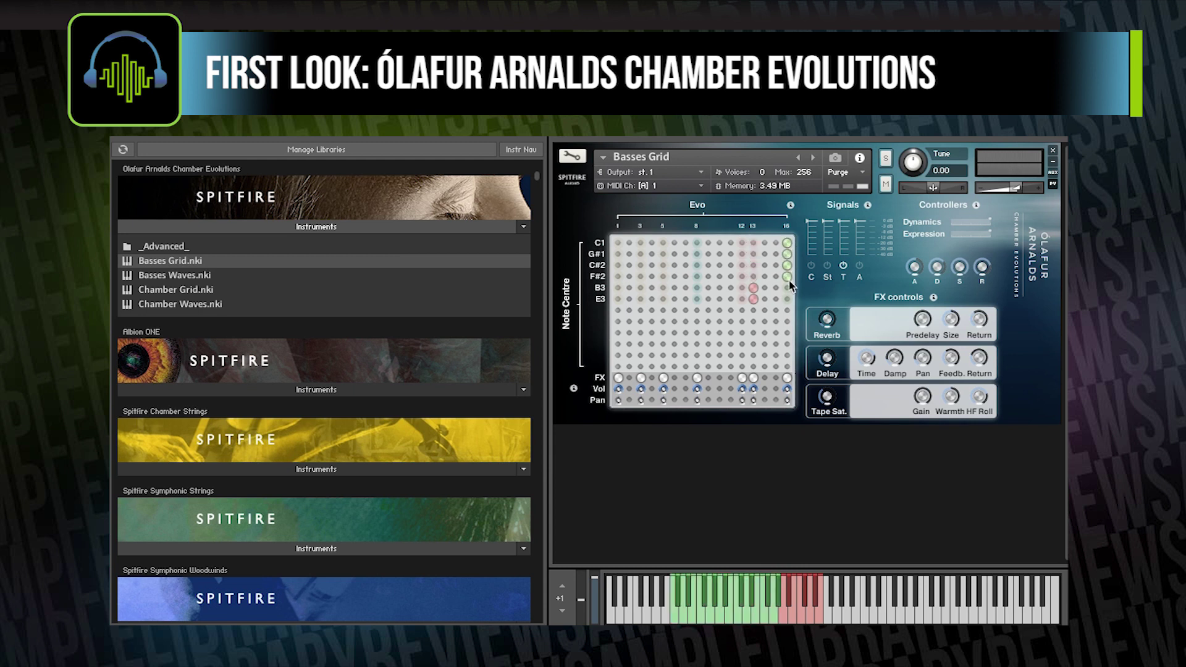
pyautogui.click(787, 288)
pyautogui.click(787, 299)
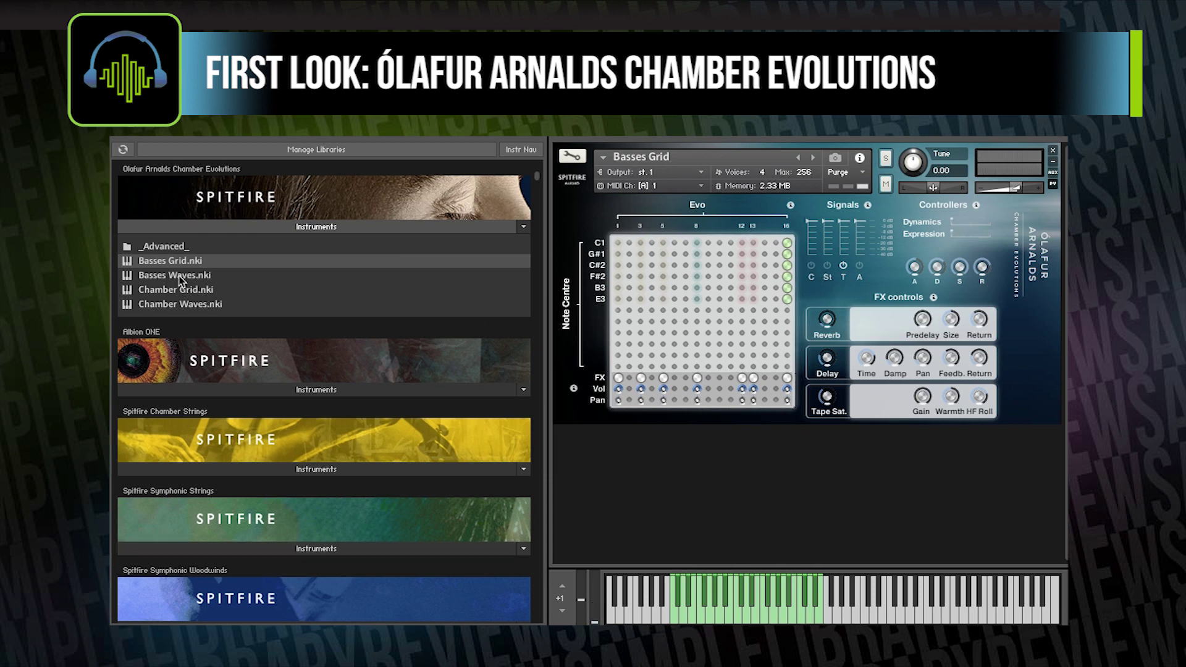
# Step: Turn off signal T, try signals C and St together and St alone, and leave only C enabled
pyautogui.click(811, 266)
pyautogui.click(843, 265)
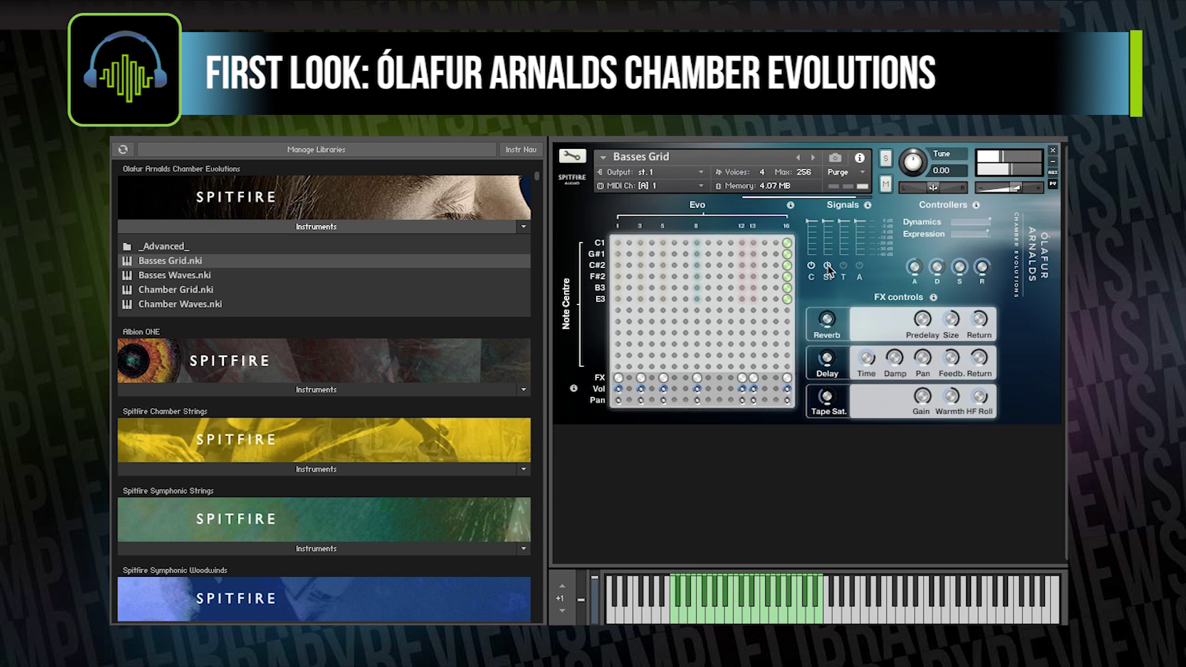
pyautogui.click(828, 266)
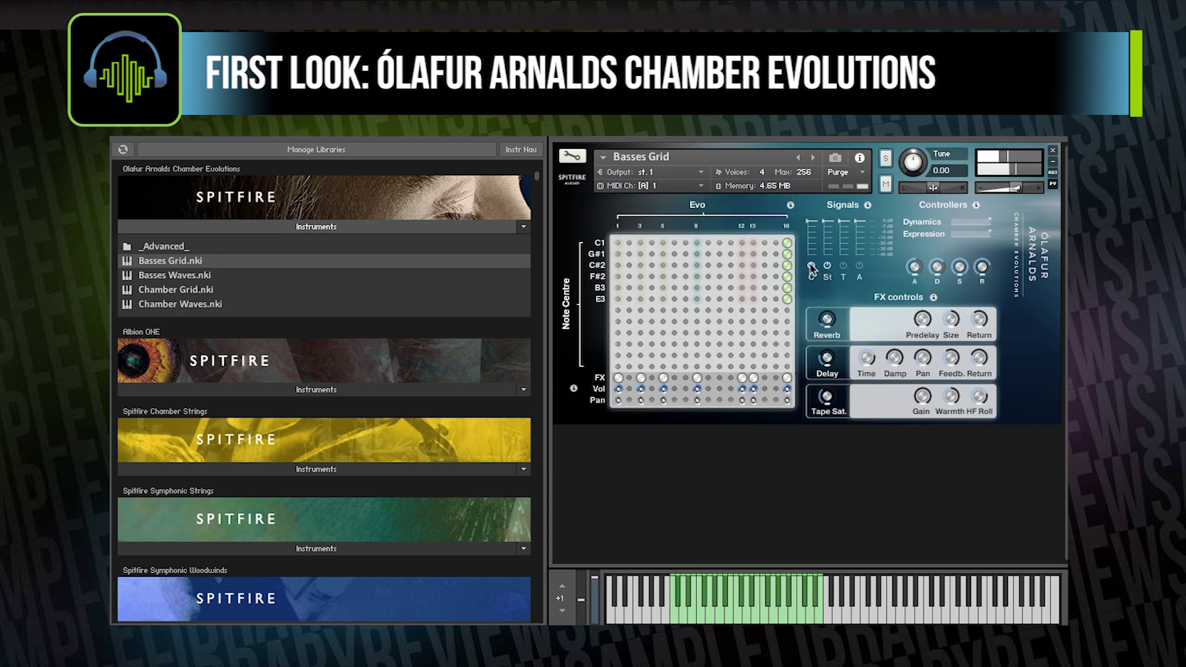
pyautogui.click(812, 265)
pyautogui.click(827, 266)
pyautogui.click(811, 266)
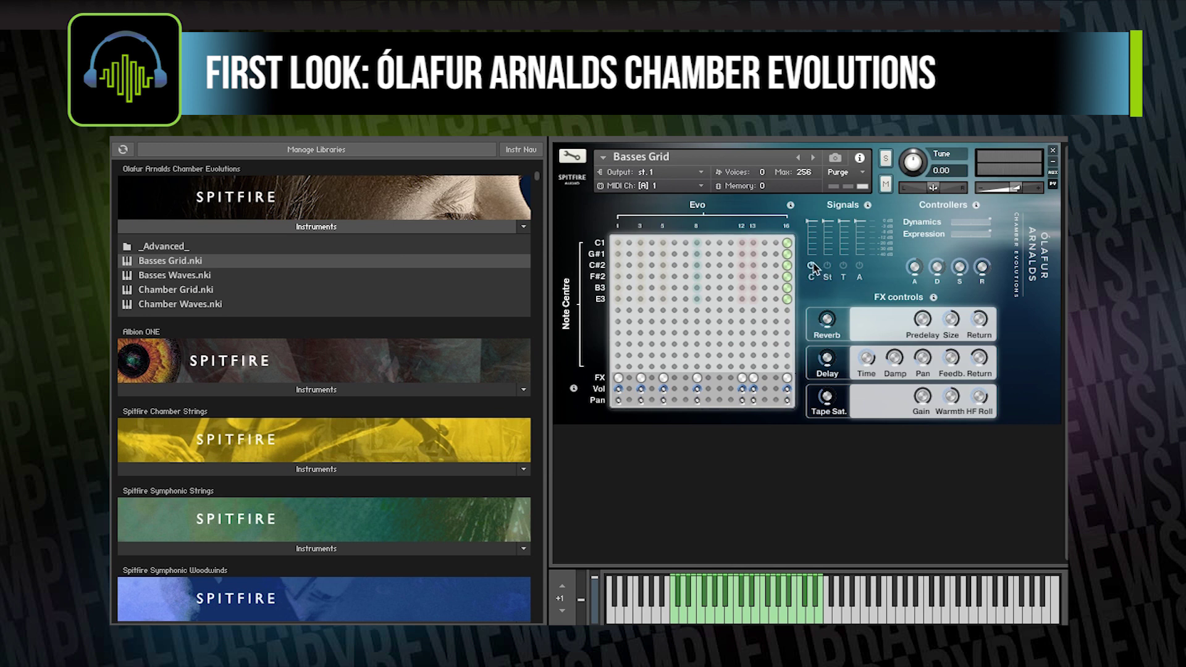
# Step: Assign all rows from C1 to E3 to Evo column 8
pyautogui.click(696, 299)
pyautogui.click(697, 288)
pyautogui.click(697, 276)
pyautogui.click(697, 265)
pyautogui.click(697, 254)
pyautogui.click(697, 243)
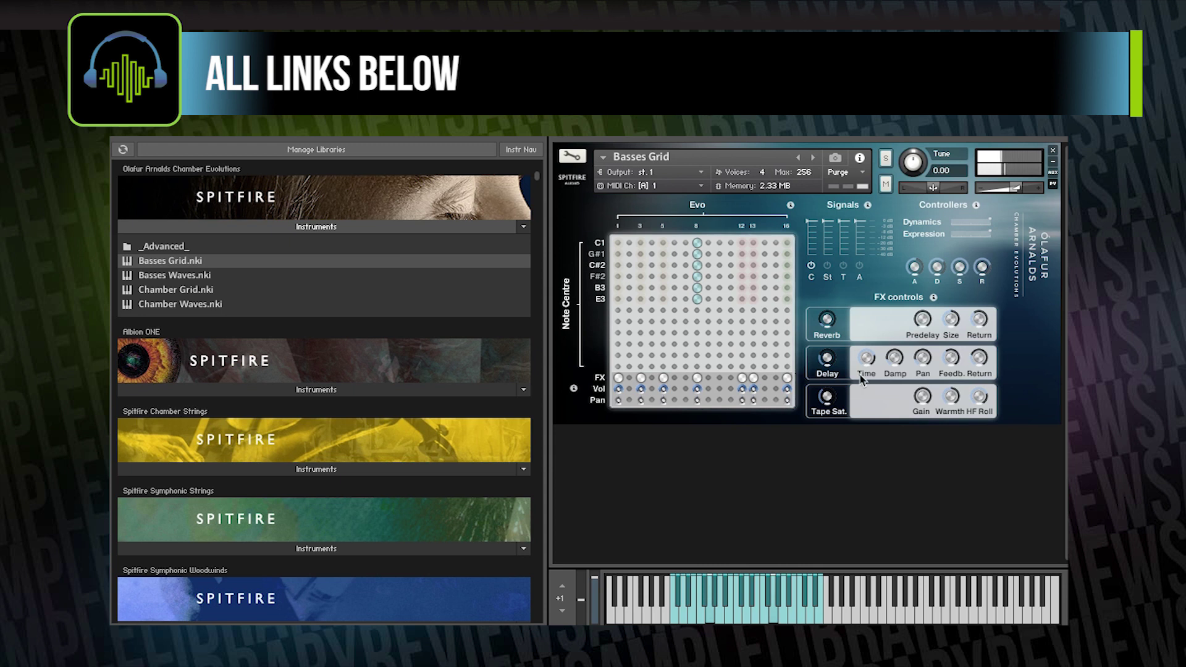
# Step: Raise the Basses Grid volume slightly and replace the instrument with Basses Waves.nki, discarding its changes
pyautogui.moveTo(1017, 188); pyautogui.dragTo(1030, 194)
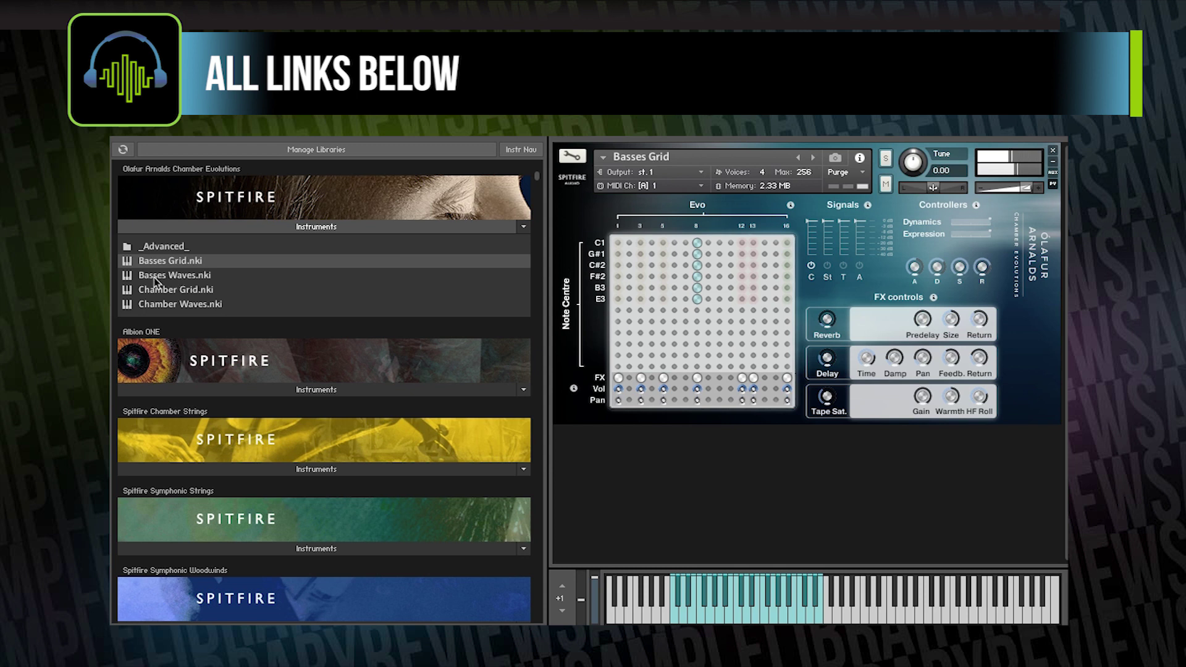
pyautogui.moveTo(131, 277); pyautogui.dragTo(811, 280)
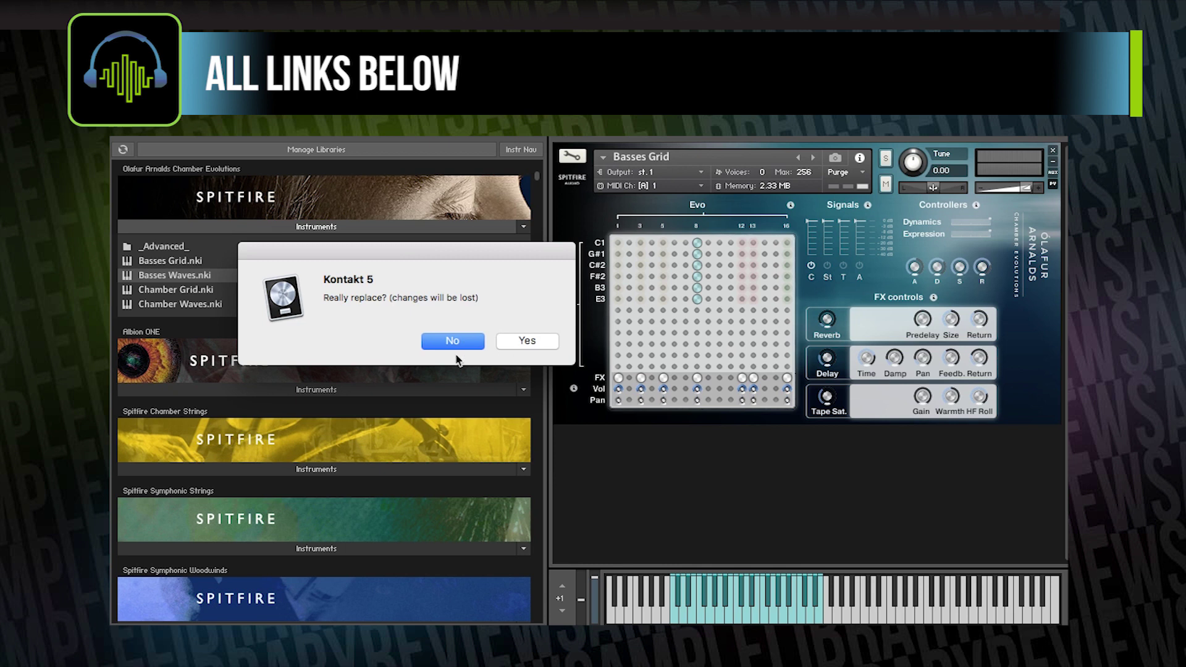
pyautogui.click(524, 342)
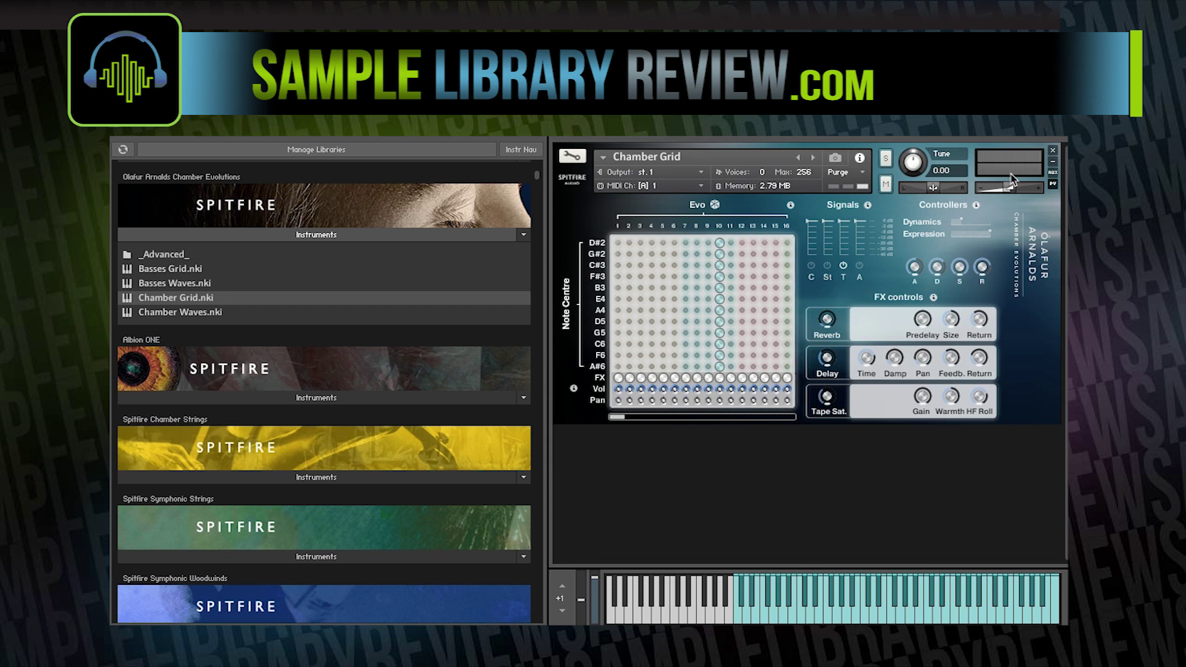
# Step: Remove the Chamber Grid instrument without saving and load Chamber Waves (TM Pro).nki from the Other Patches folder inside _Advanced_
pyautogui.click(1053, 151)
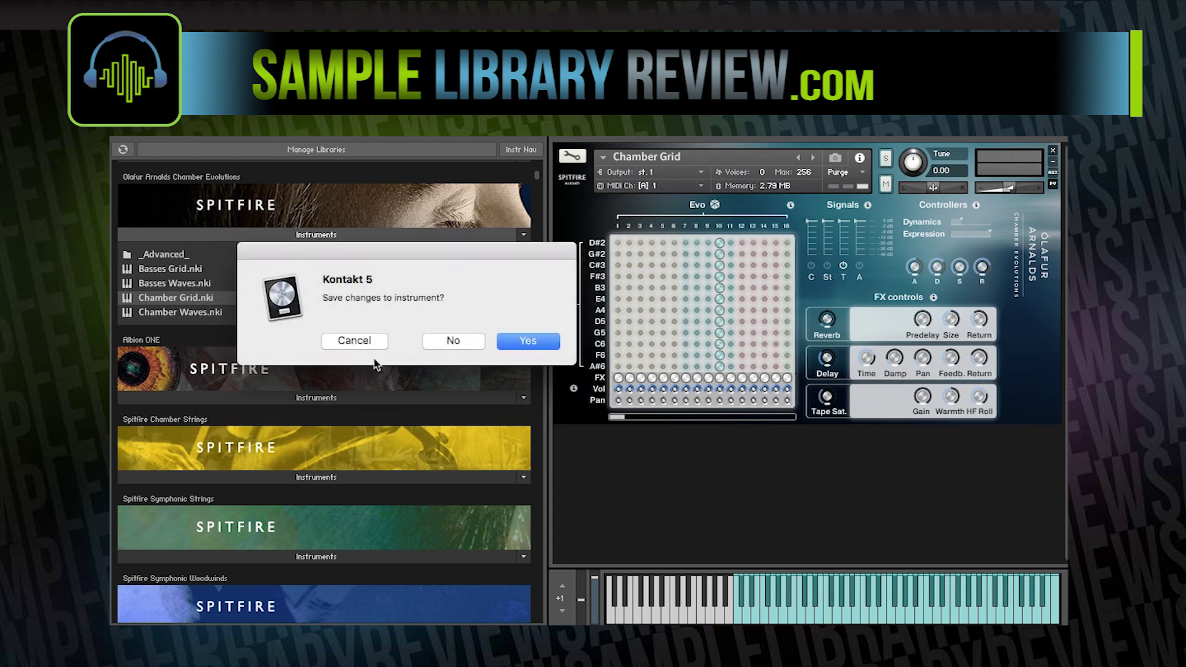
pyautogui.click(454, 341)
pyautogui.click(183, 256)
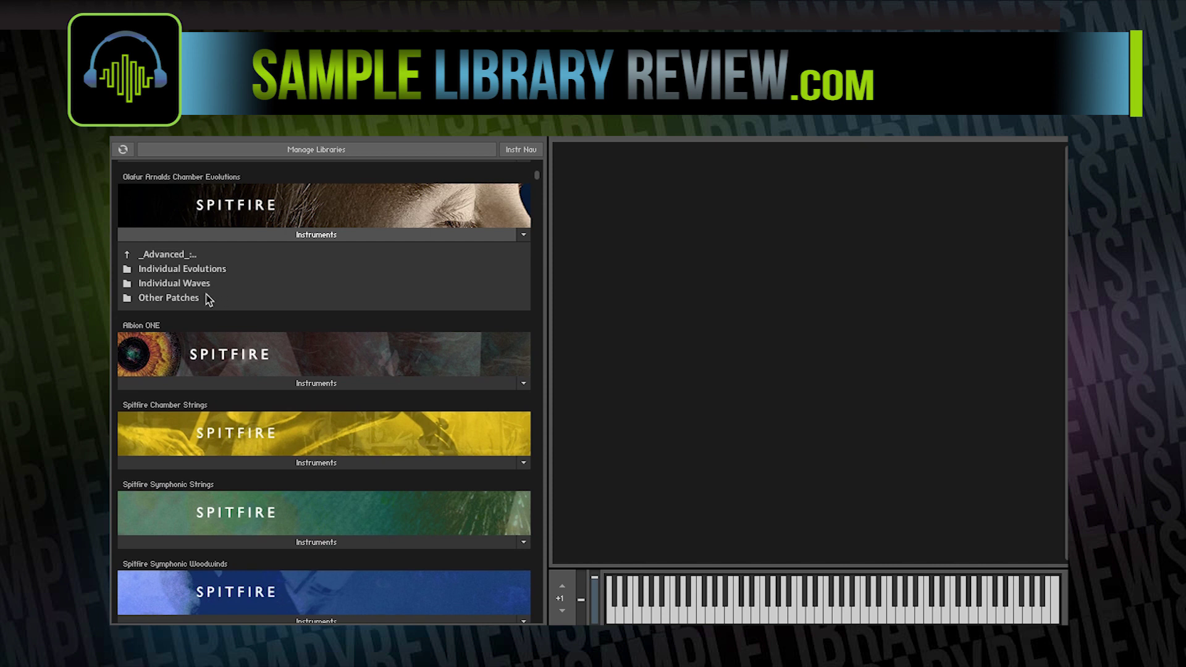
pyautogui.click(208, 299)
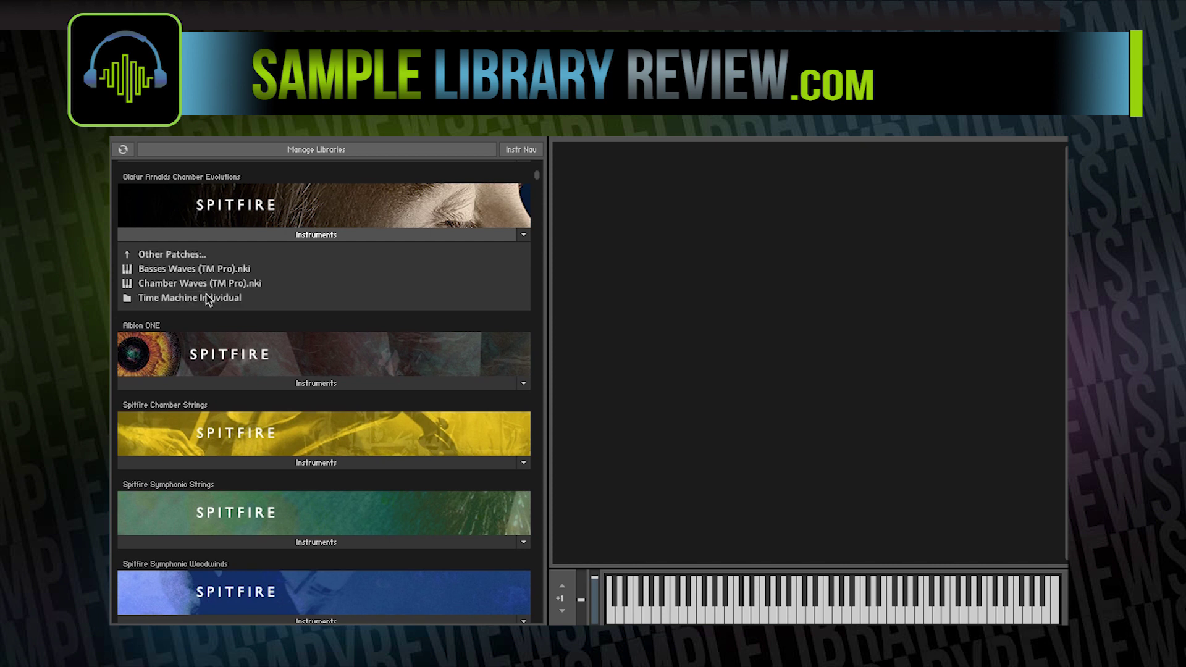
pyautogui.doubleClick(166, 286)
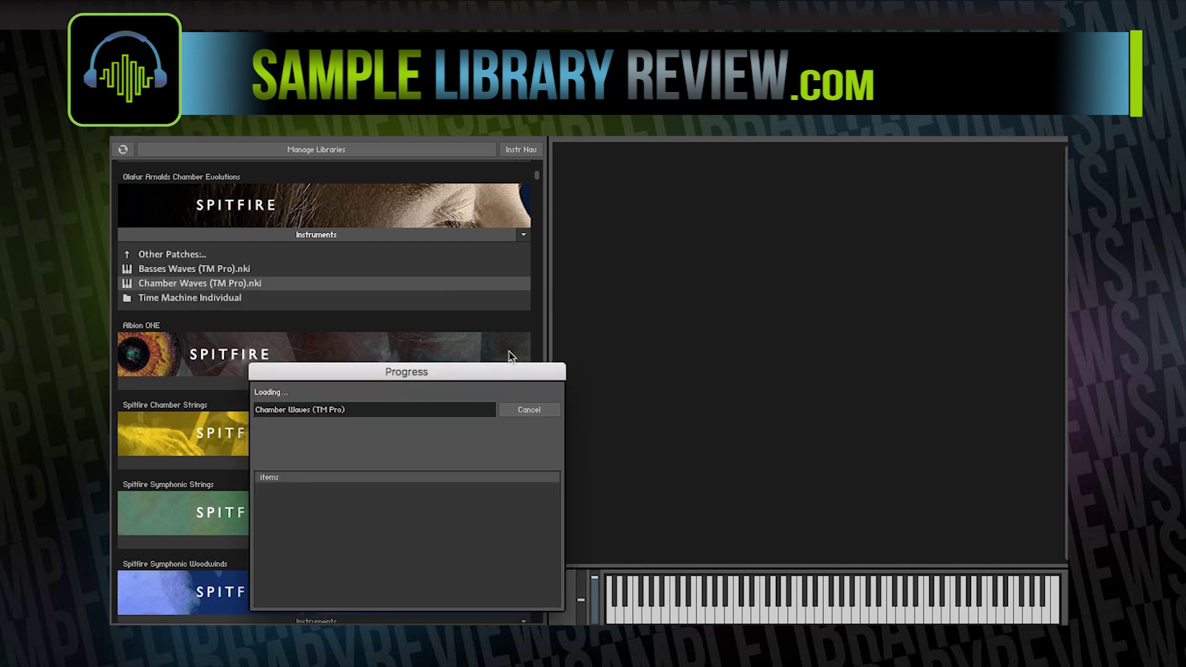
# Step: Raise Dynamics to its maximum and switch the articulation to Waves Ord (Short), Waves Ord (Long) and Waves Trem (Long) in turn
pyautogui.click(709, 299)
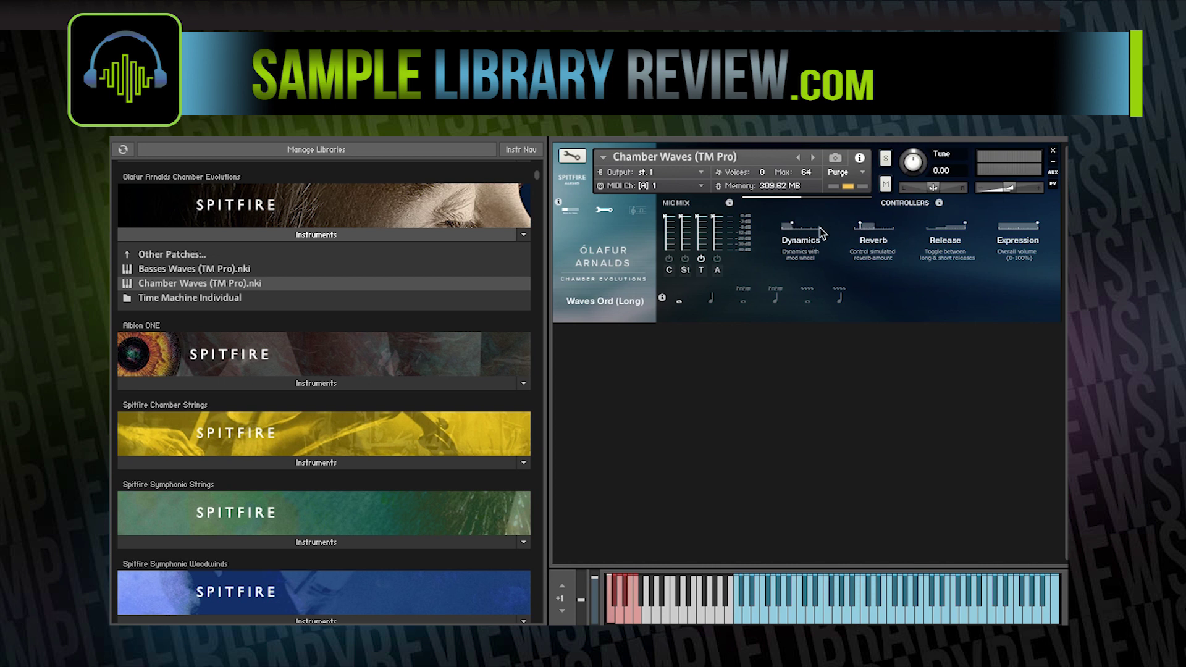
pyautogui.moveTo(791, 223); pyautogui.dragTo(876, 224)
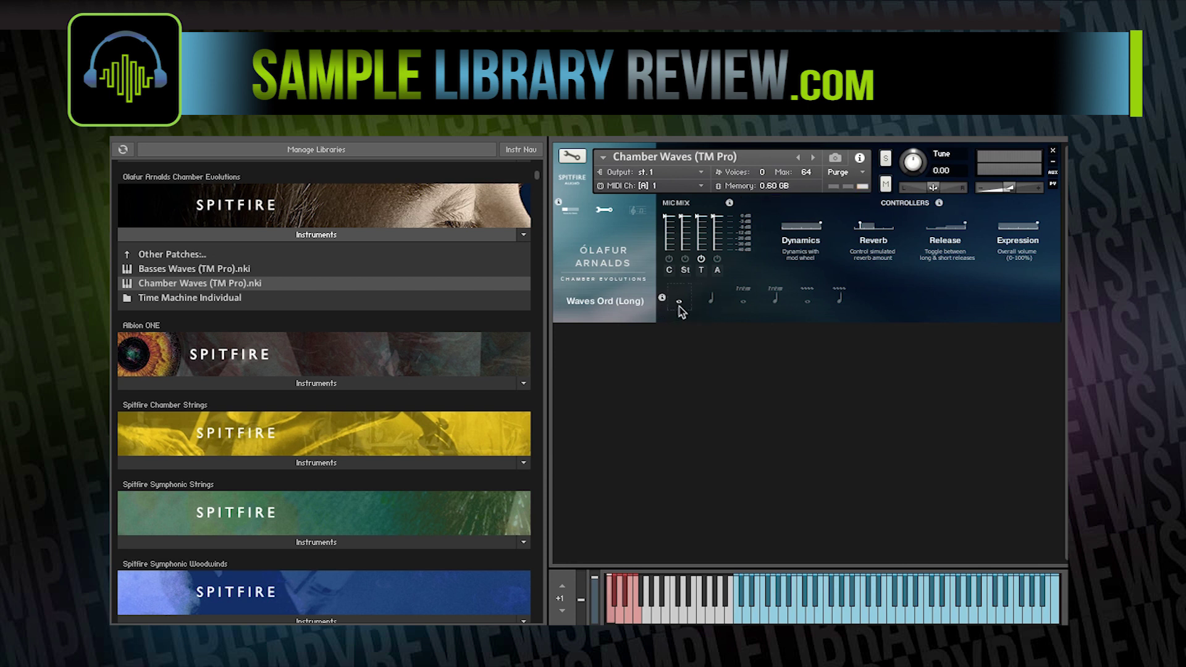
pyautogui.click(716, 304)
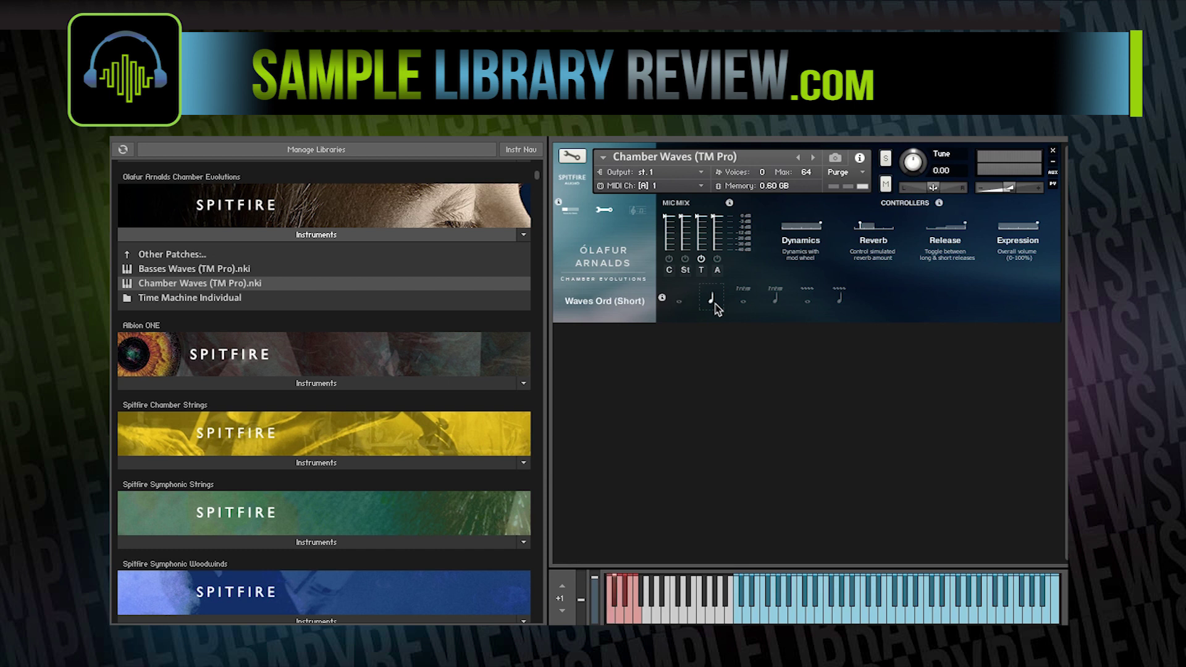
pyautogui.click(680, 302)
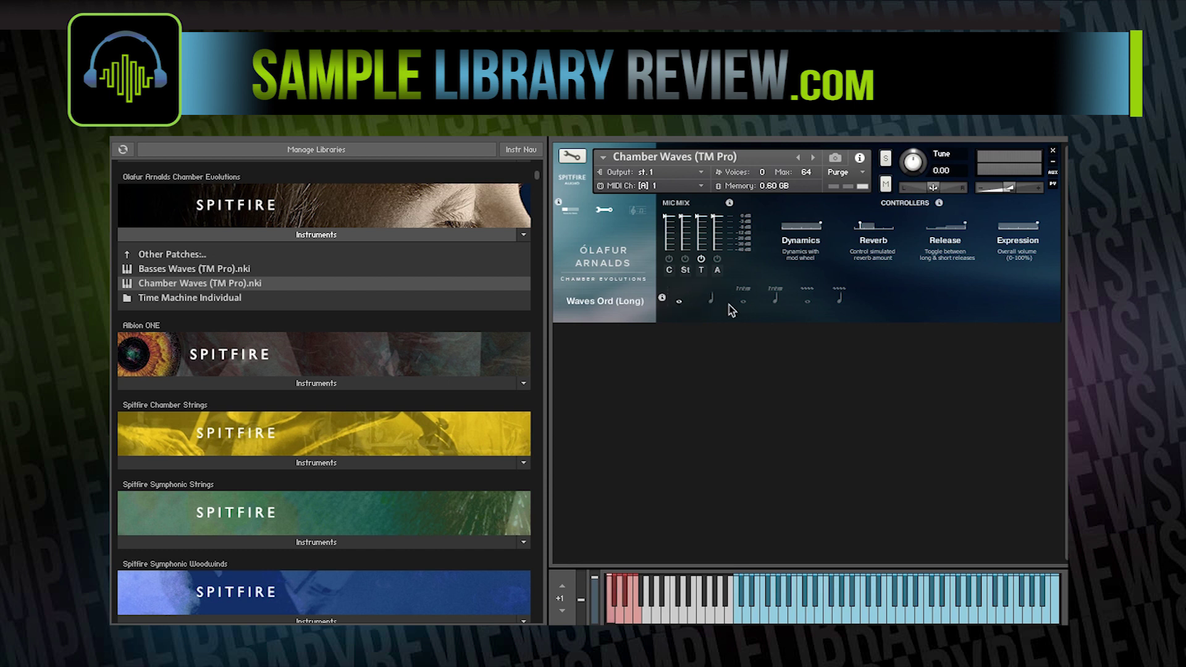
pyautogui.click(748, 302)
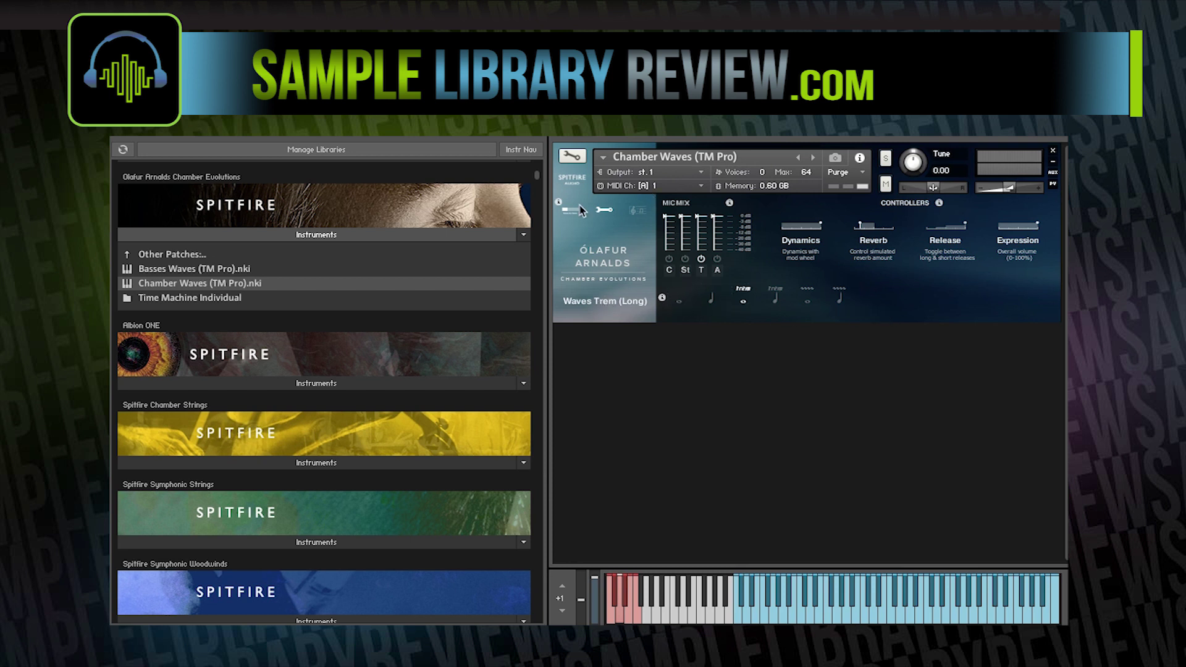
# Step: Replace Chamber Waves (TM Pro) with Basses Waves (TM Pro).nki, discarding its changes
pyautogui.moveTo(185, 270); pyautogui.dragTo(798, 259)
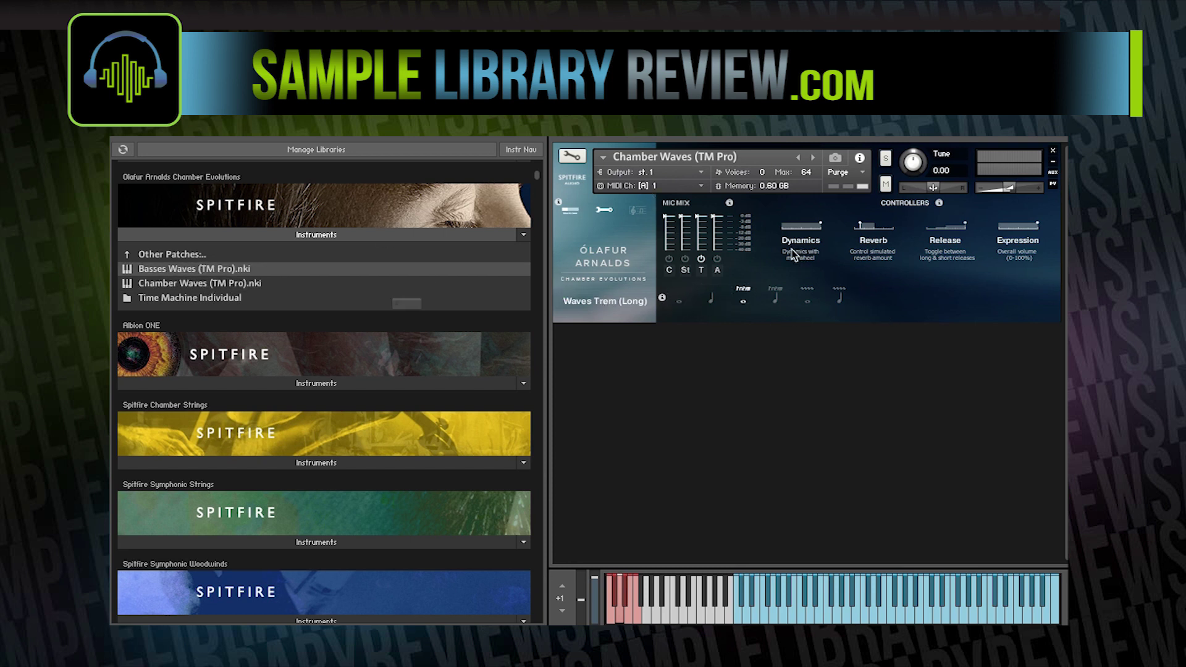
pyautogui.click(531, 341)
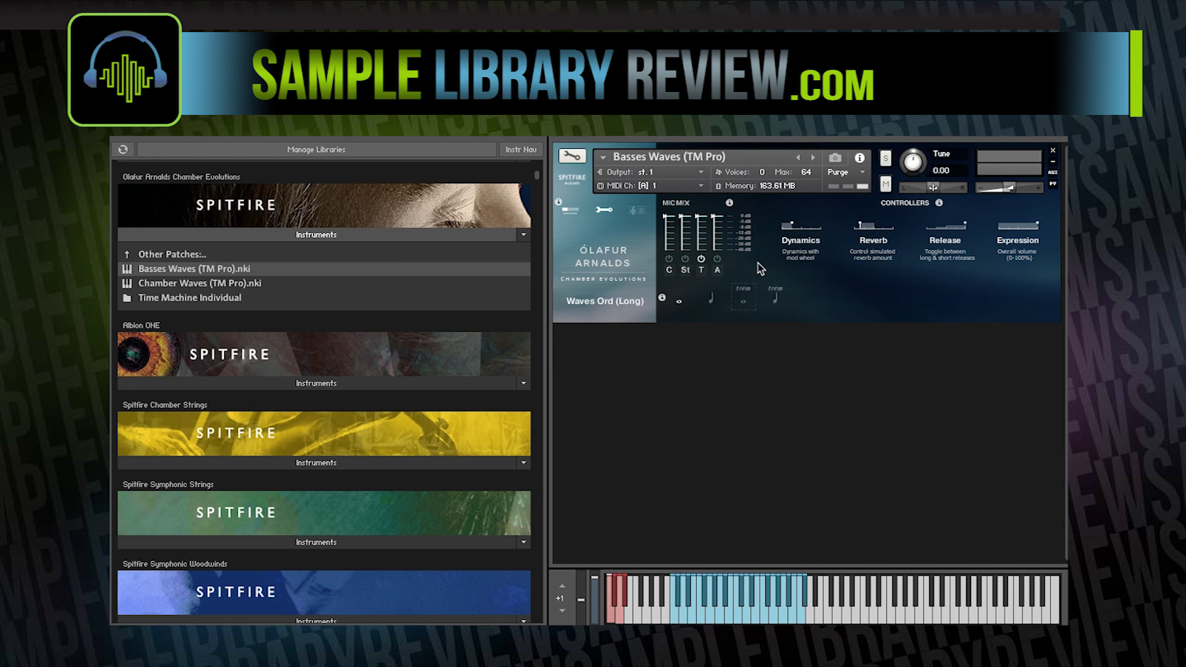
# Step: Look through the patches in the Time Machine Individual and Individual Evolutions folders, and return to the library's top level
pyautogui.click(195, 301)
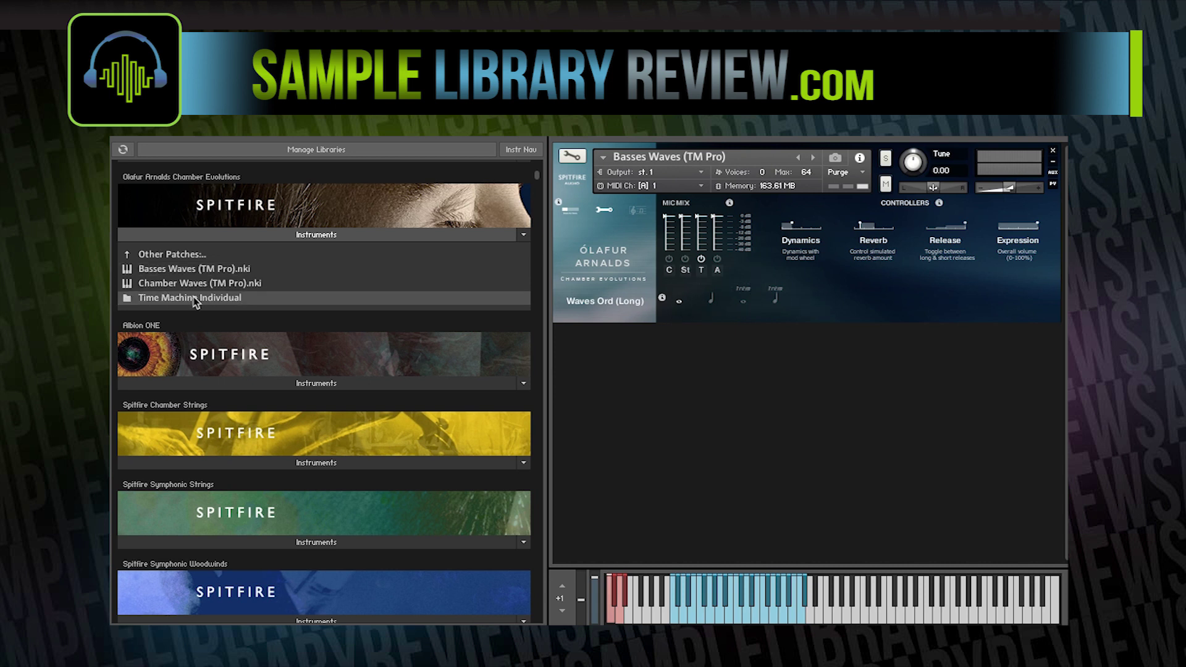
pyautogui.click(195, 300)
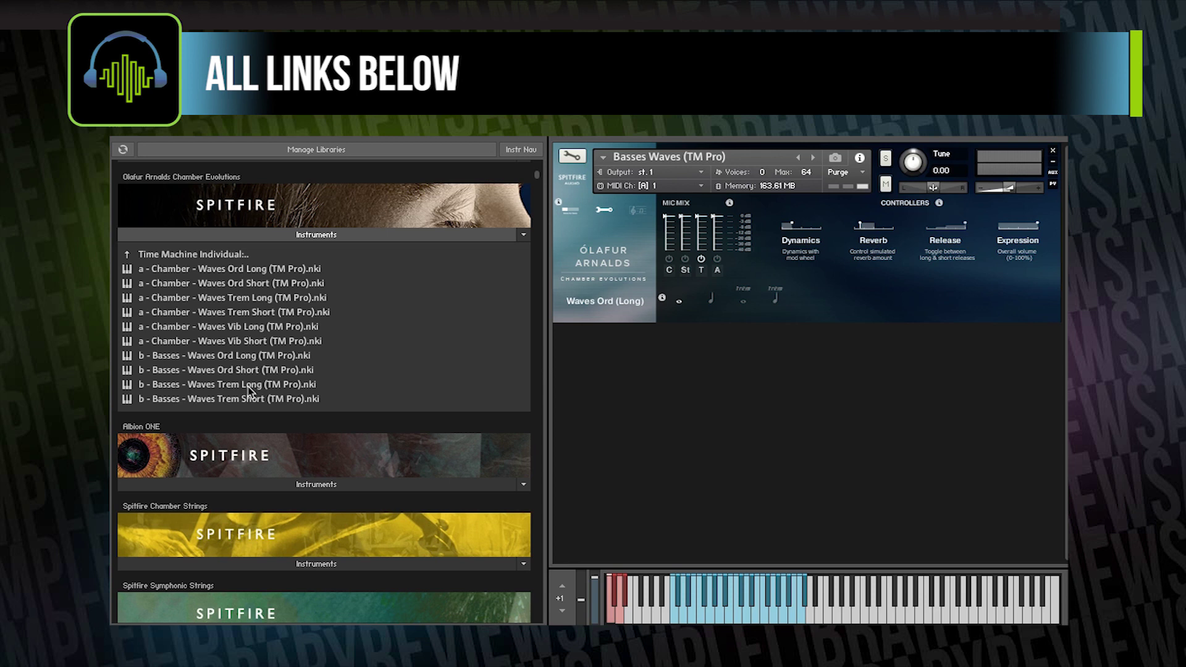
pyautogui.doubleClick(229, 257)
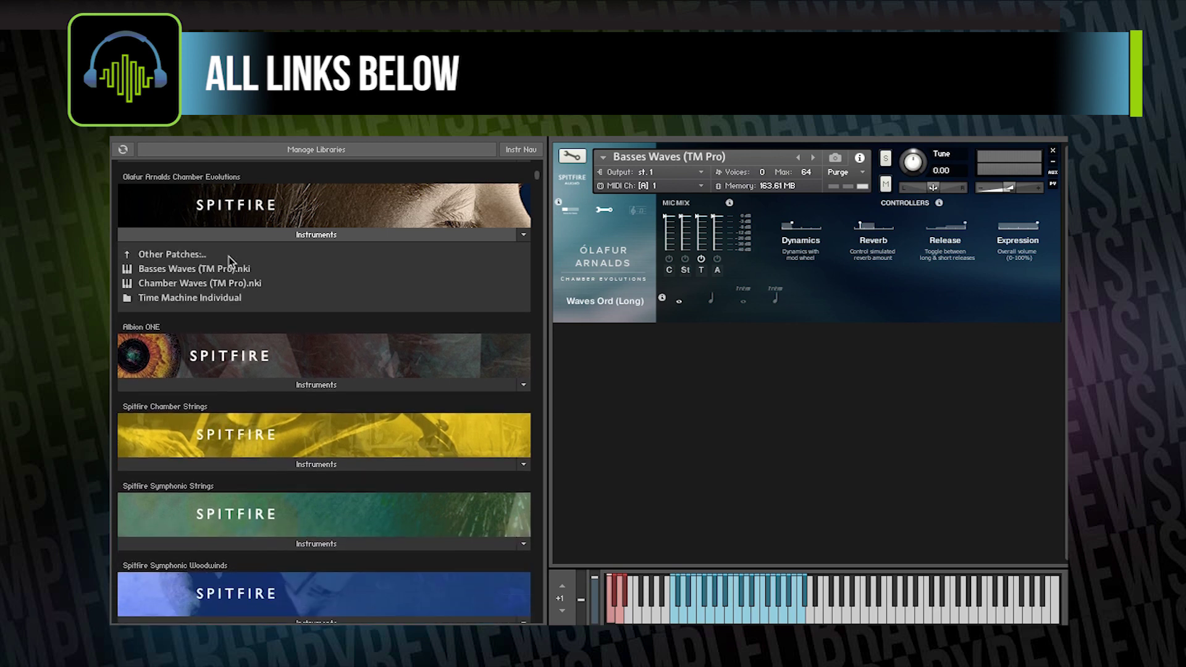
pyautogui.doubleClick(229, 257)
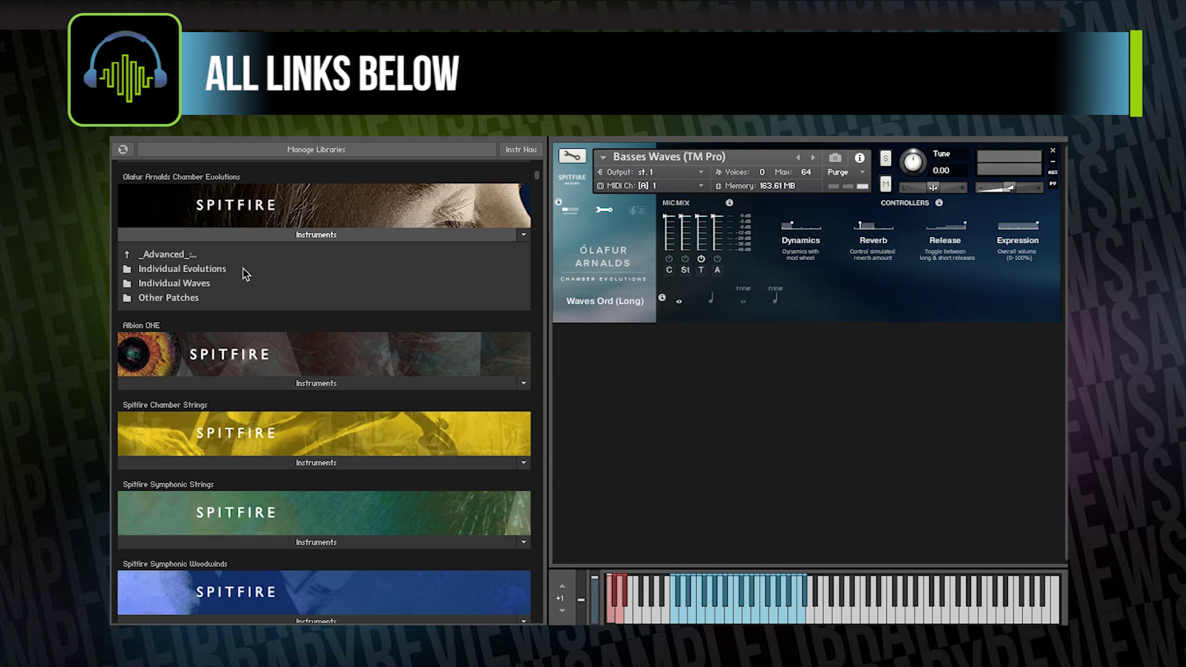
pyautogui.doubleClick(220, 270)
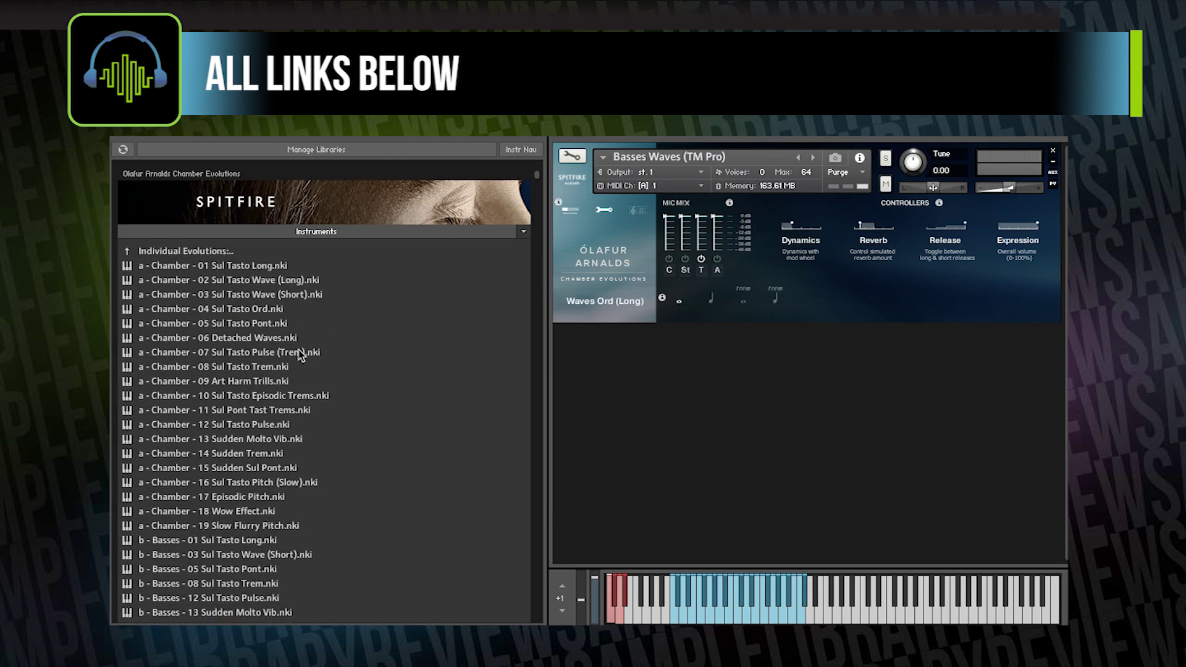
pyautogui.click(226, 309)
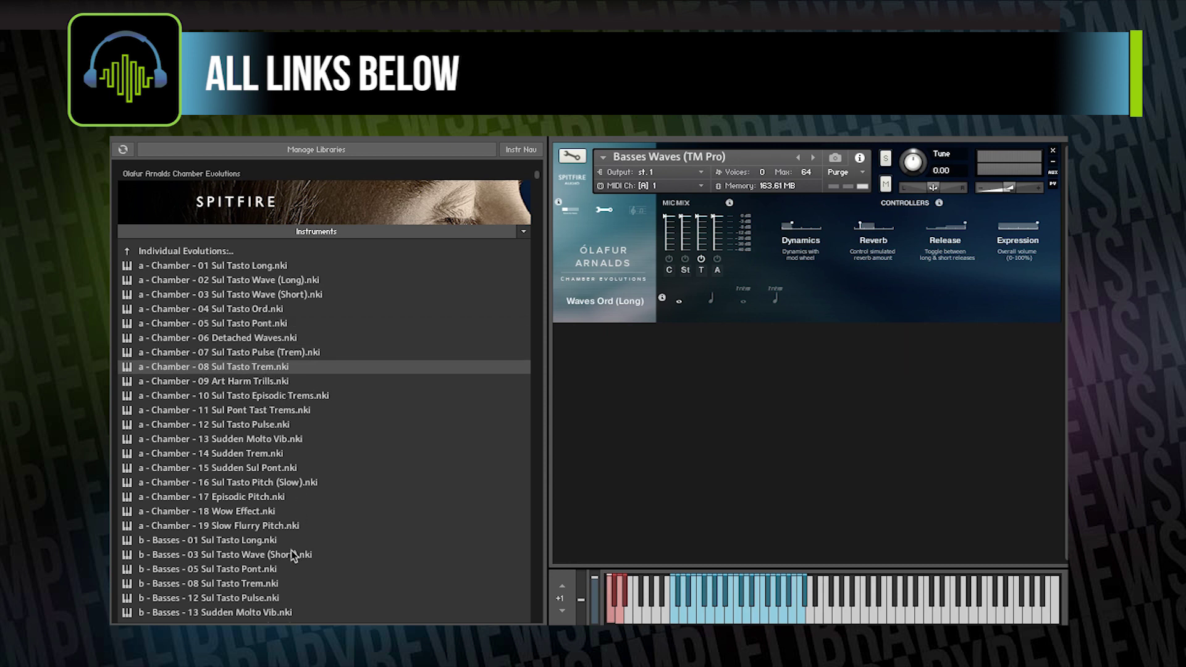
pyautogui.click(256, 515)
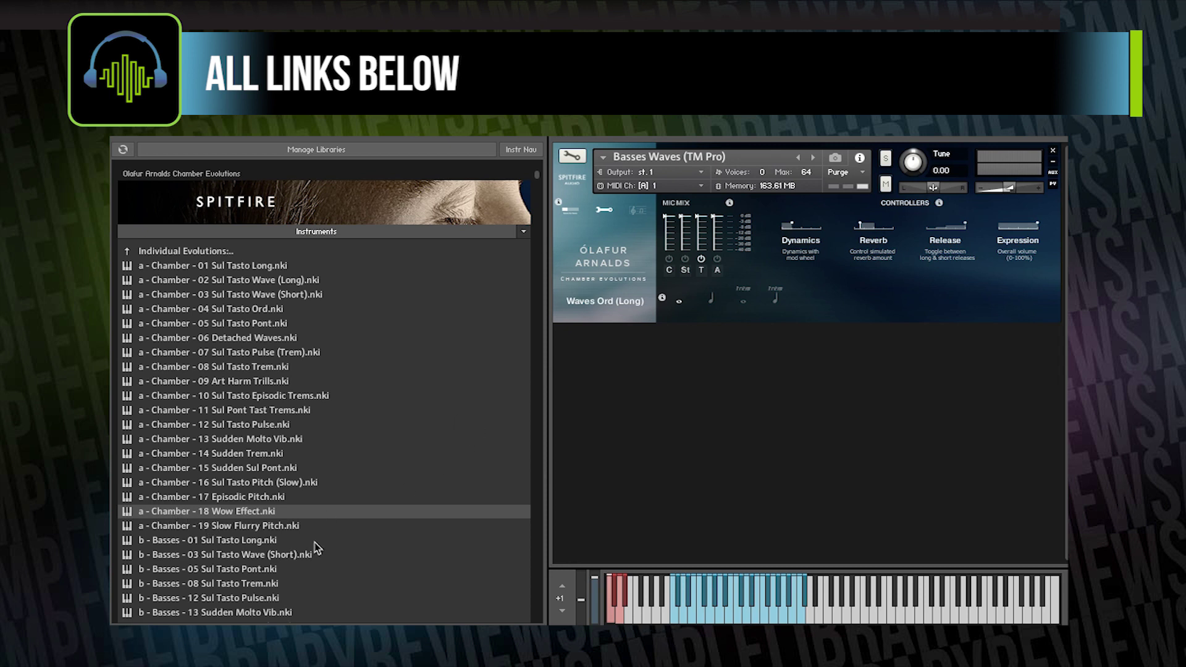
pyautogui.scroll(-2, 313, 550)
pyautogui.scroll(2, 317, 494)
pyautogui.click(204, 252)
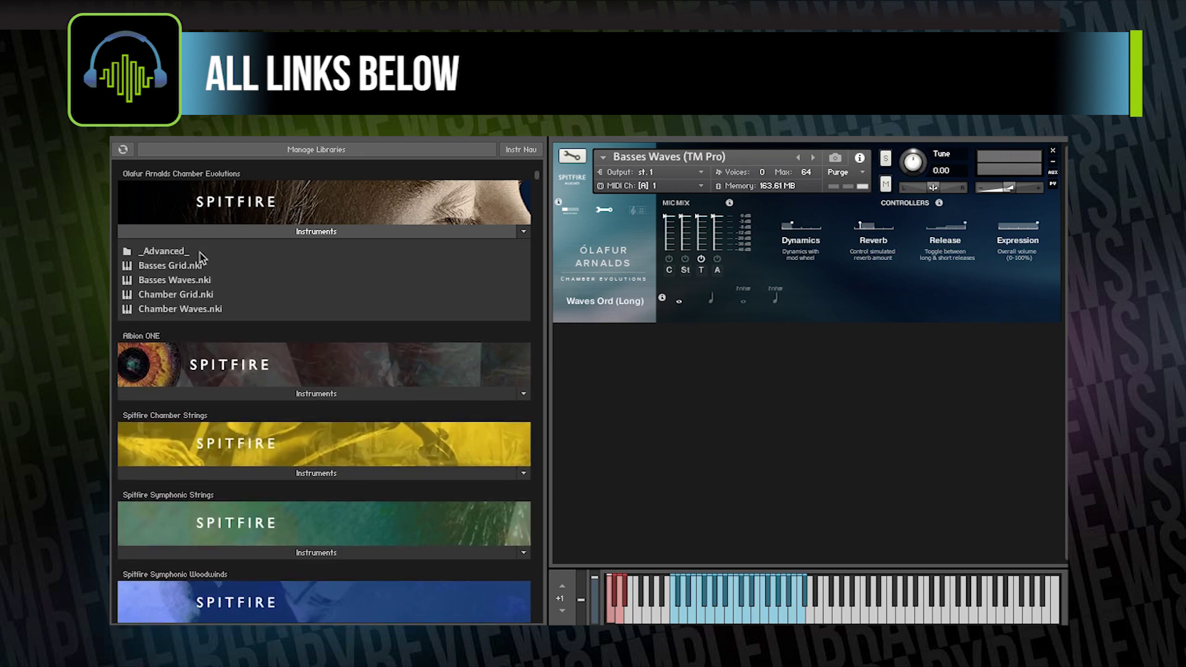
# Step: Load Chamber Grid.nki and assign C#3 to Evo column 5, E4 and F6 to column 3, and G5 to column 4
pyautogui.doubleClick(367, 294)
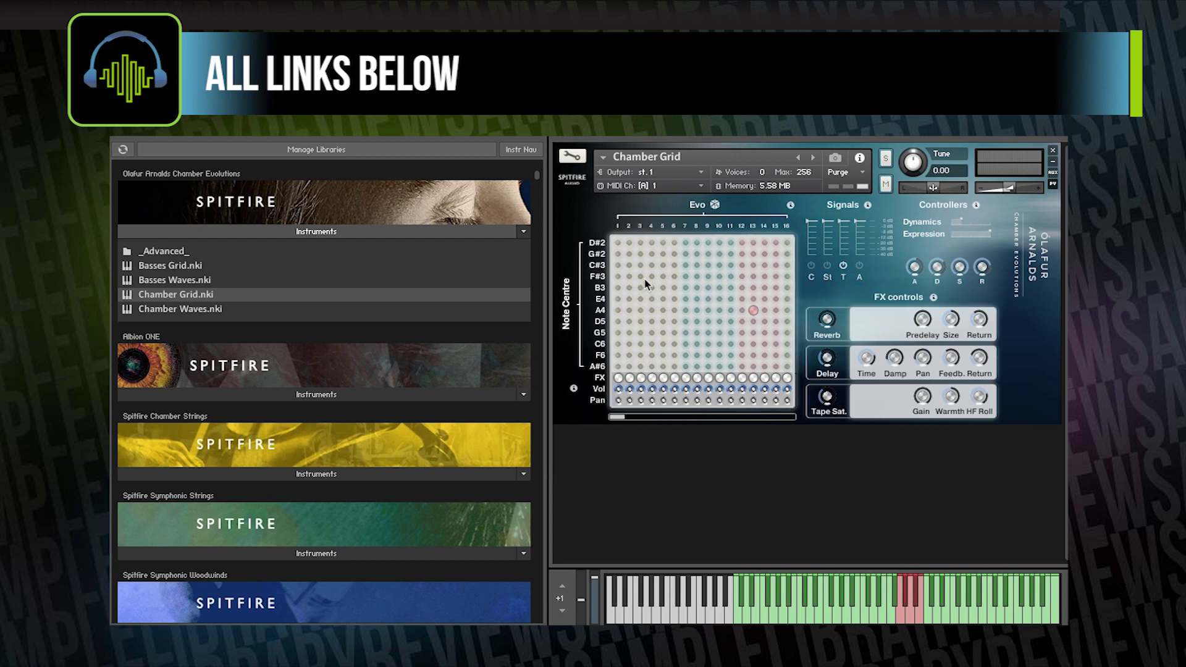
pyautogui.click(663, 265)
pyautogui.click(642, 299)
pyautogui.click(652, 332)
pyautogui.click(641, 356)
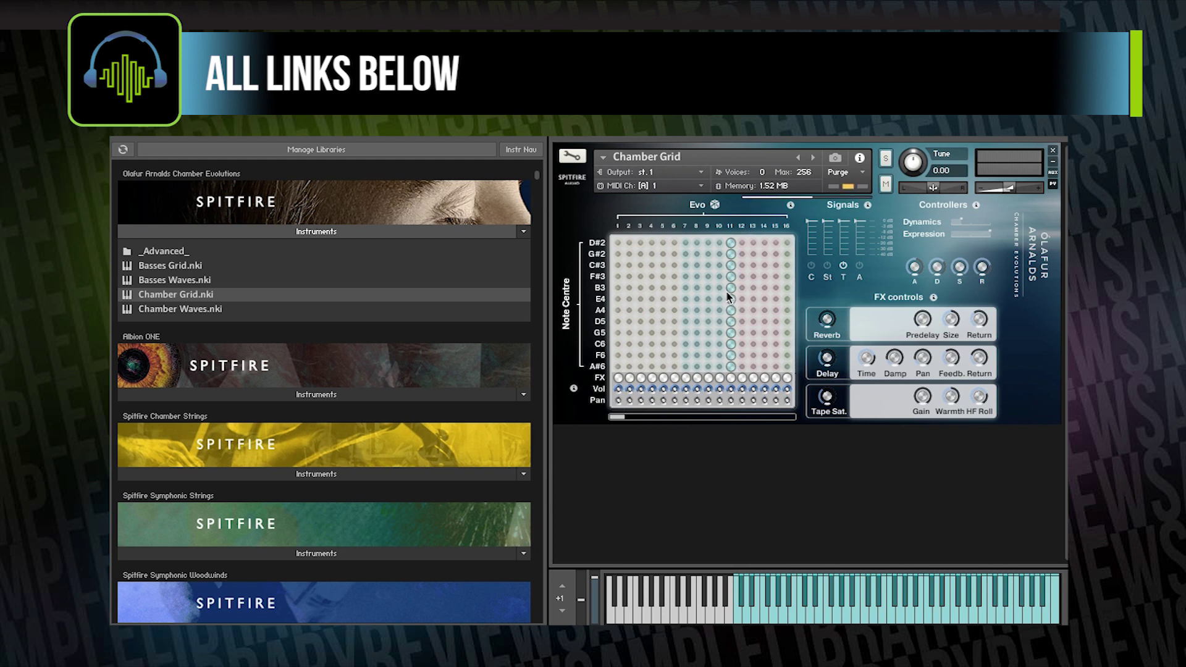
# Step: Assign all Chamber Grid rows to Evo column 13 and then to column 10, and view the Evo randomise options
pyautogui.moveTo(618, 417); pyautogui.dragTo(729, 417)
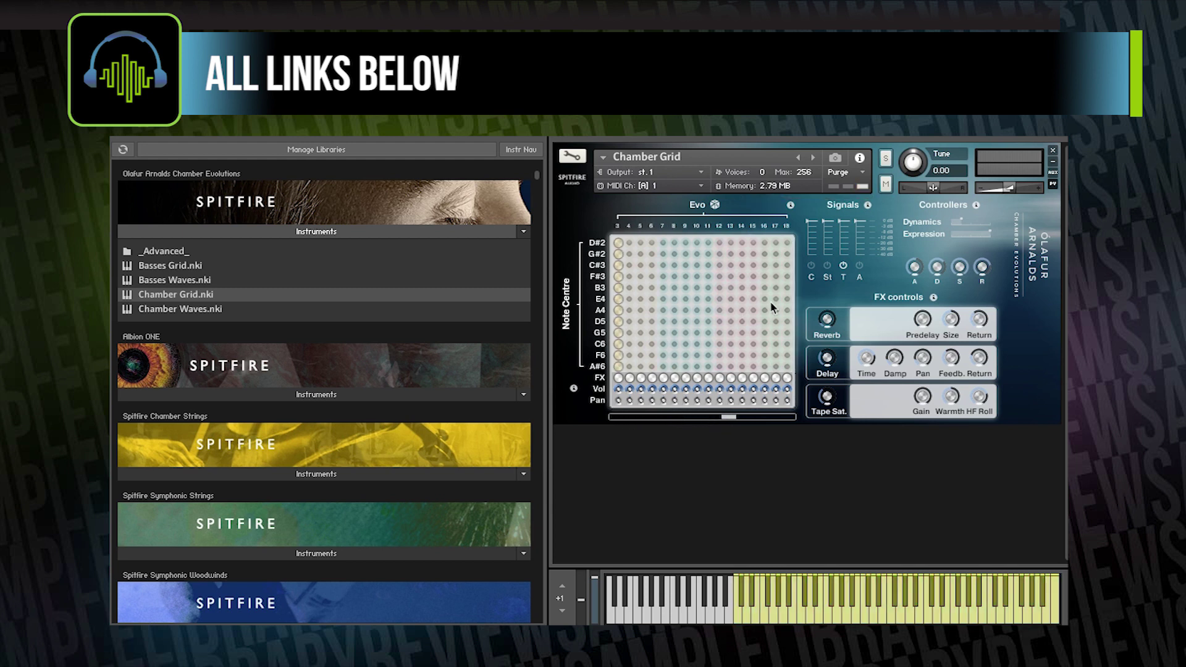
pyautogui.click(726, 310)
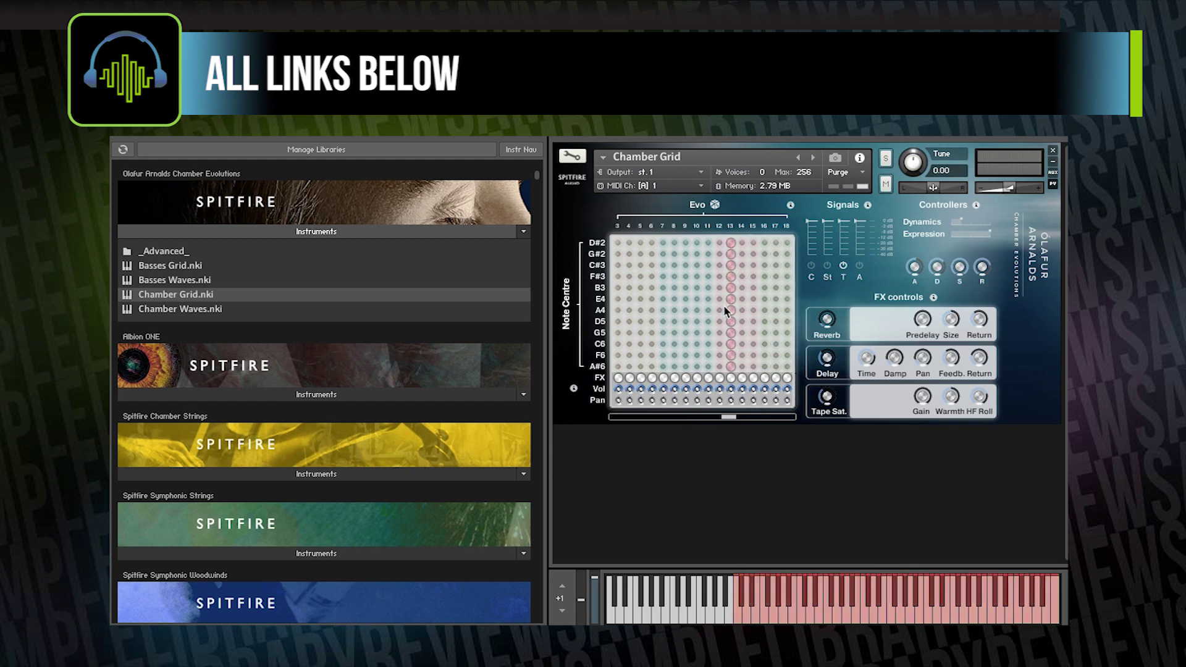
pyautogui.click(691, 306)
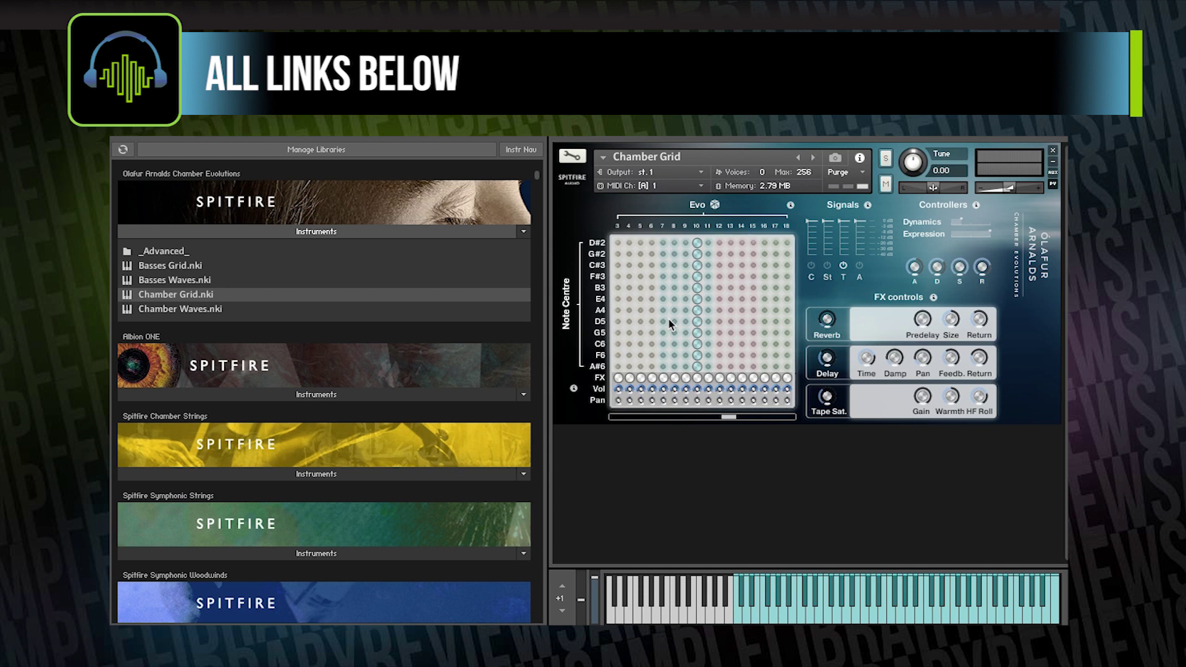
pyautogui.click(712, 206)
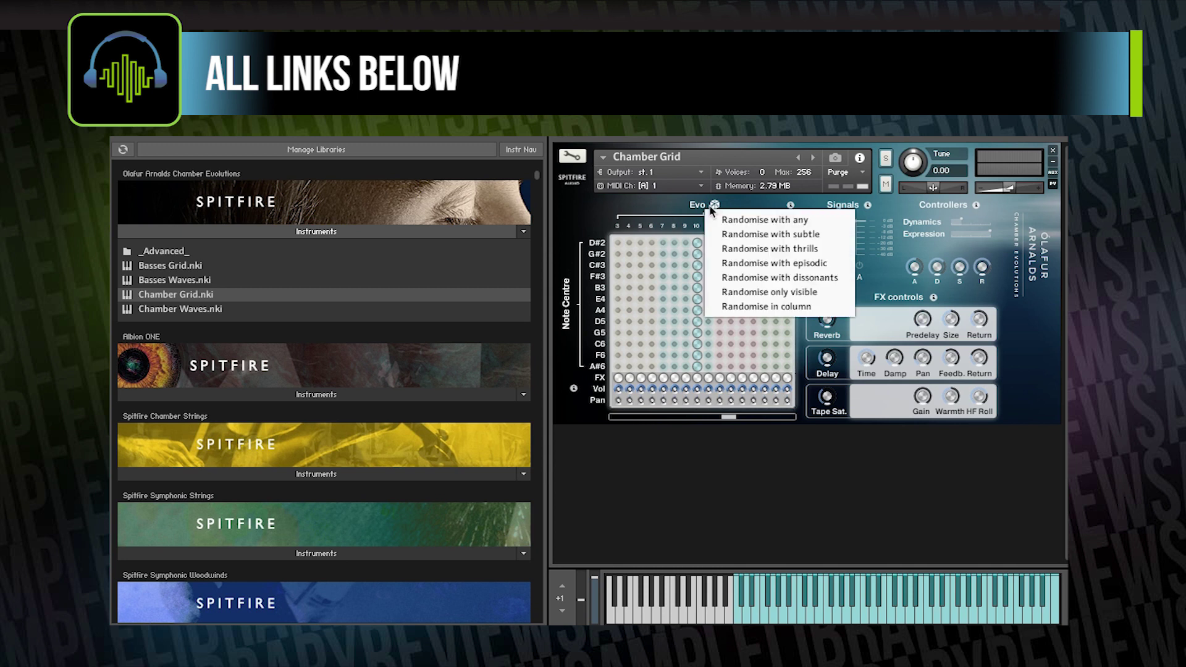
pyautogui.click(710, 209)
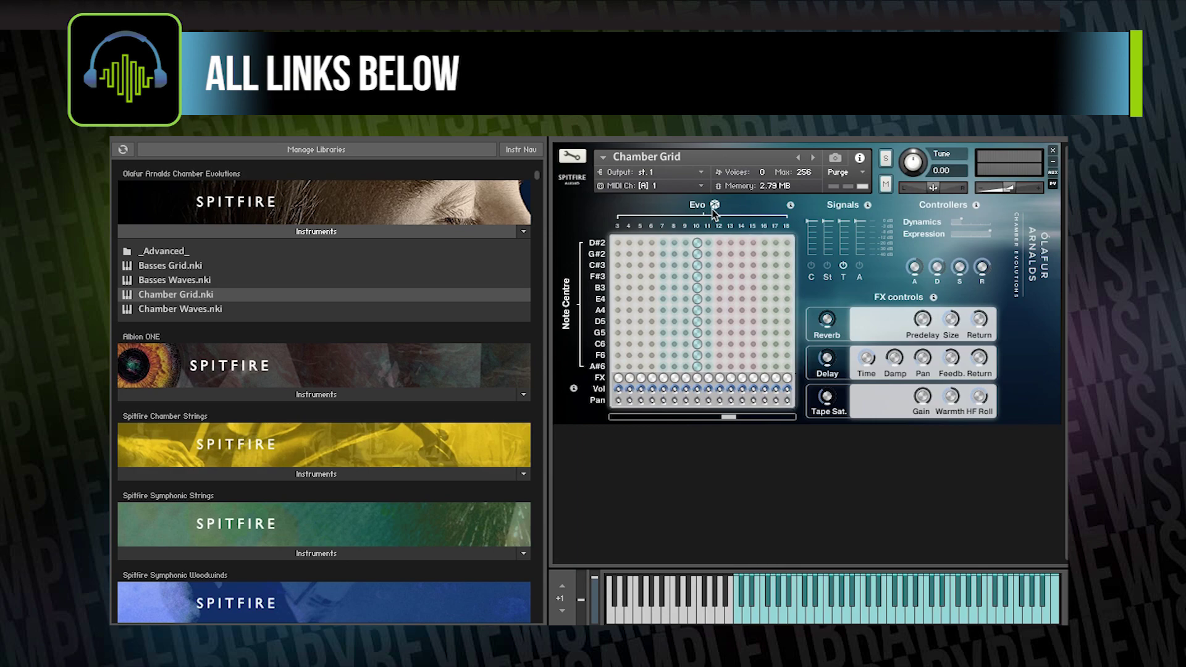